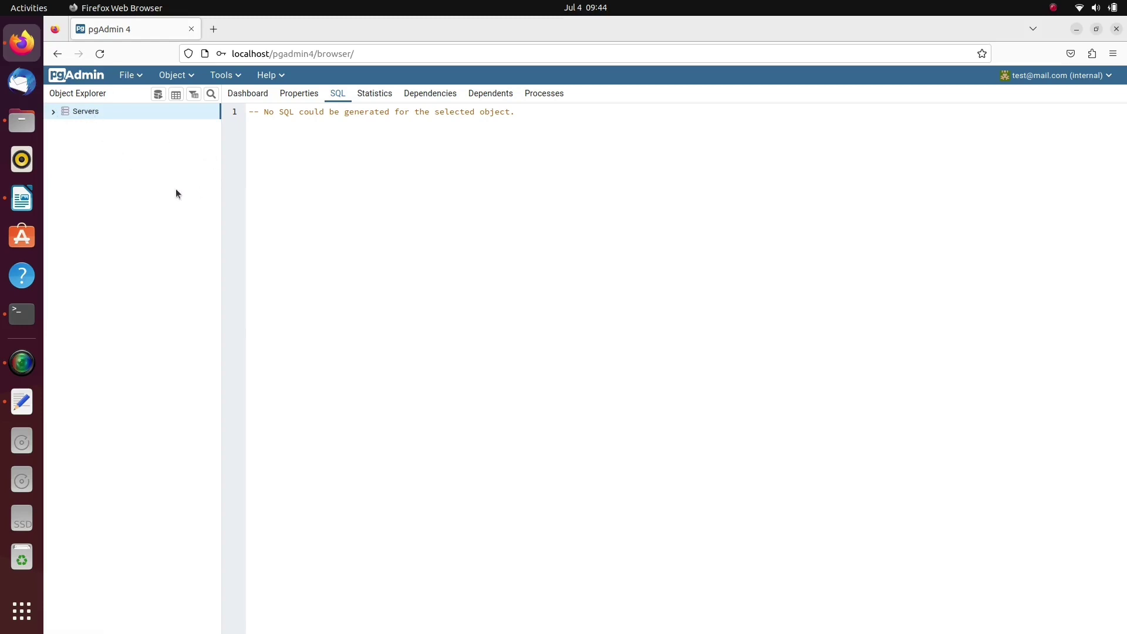
# - Start registering a new server in the Servers group and name it demo_server
pyautogui.rightClick(84, 116)
pyautogui.moveTo(100, 127)
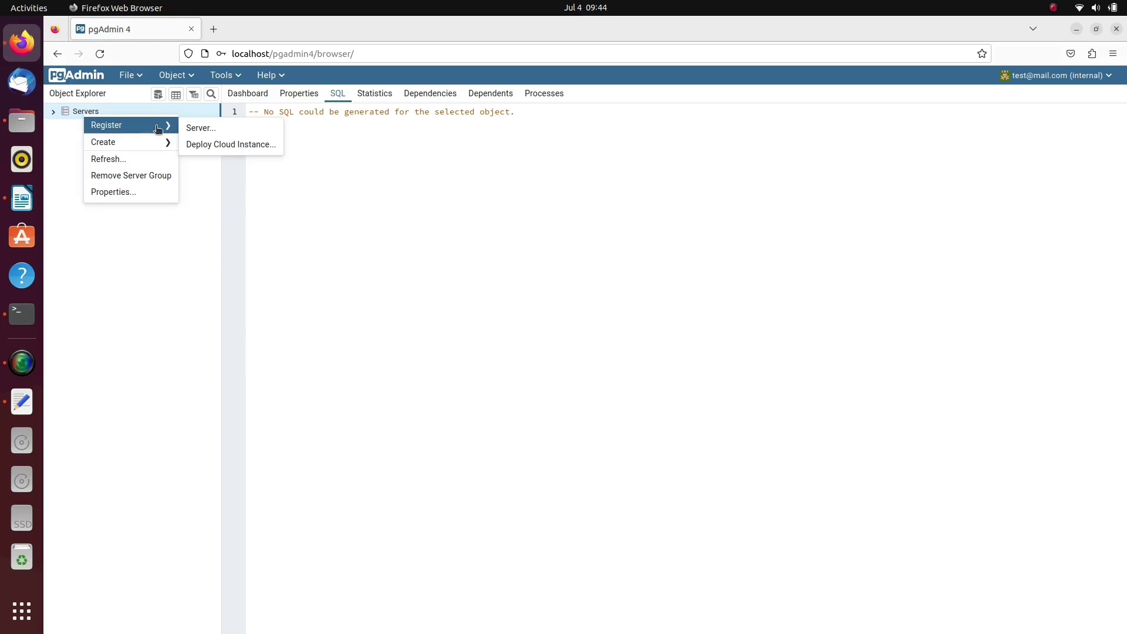
pyautogui.click(205, 134)
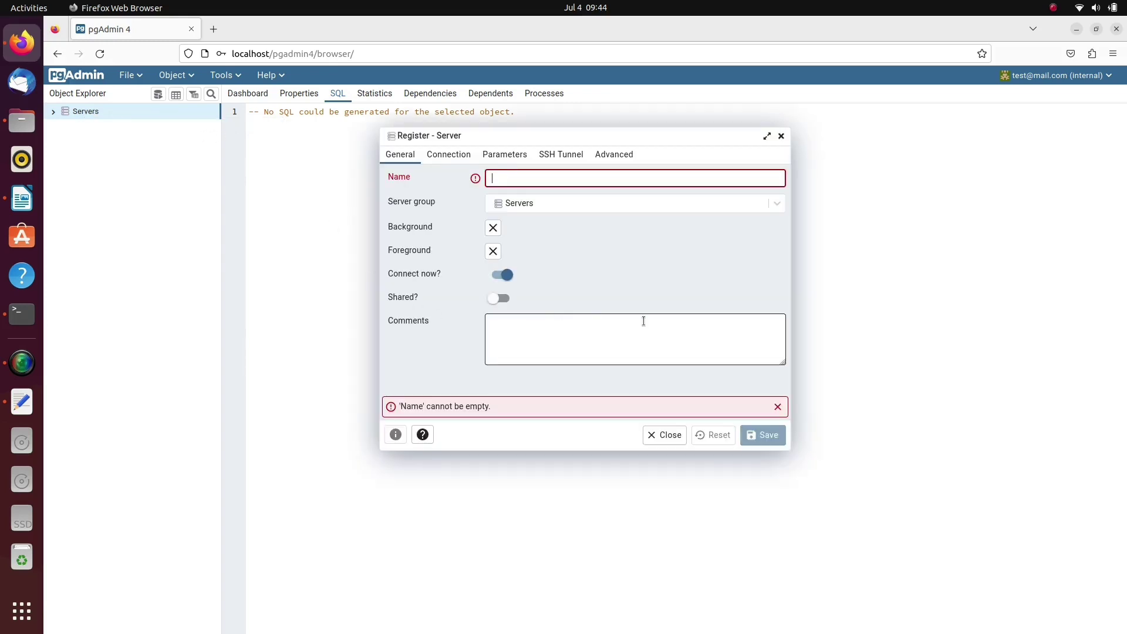
pyautogui.click(519, 179)
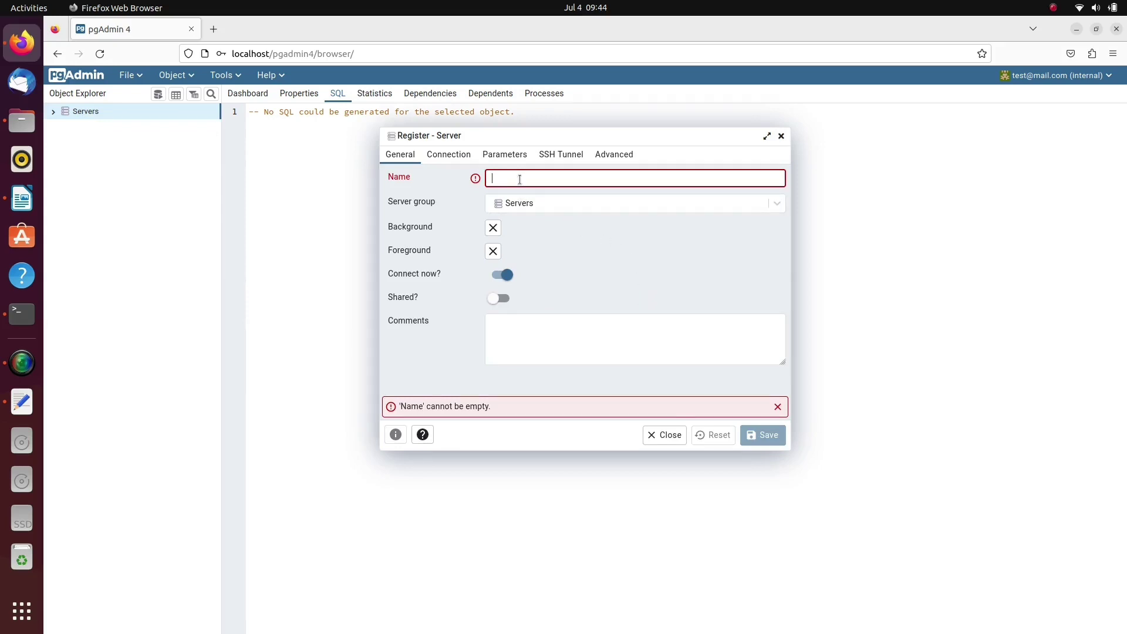
pyautogui.write('demo')
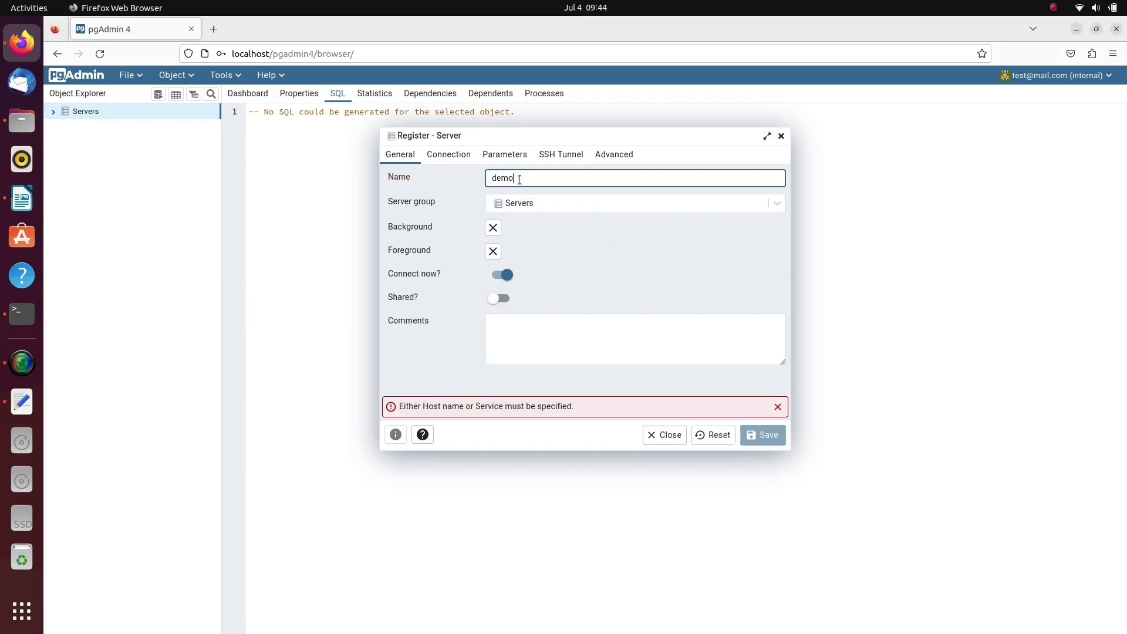
pyautogui.write('_server')
# - Set the host name in the new server's connection settings to localhost
pyautogui.click(443, 156)
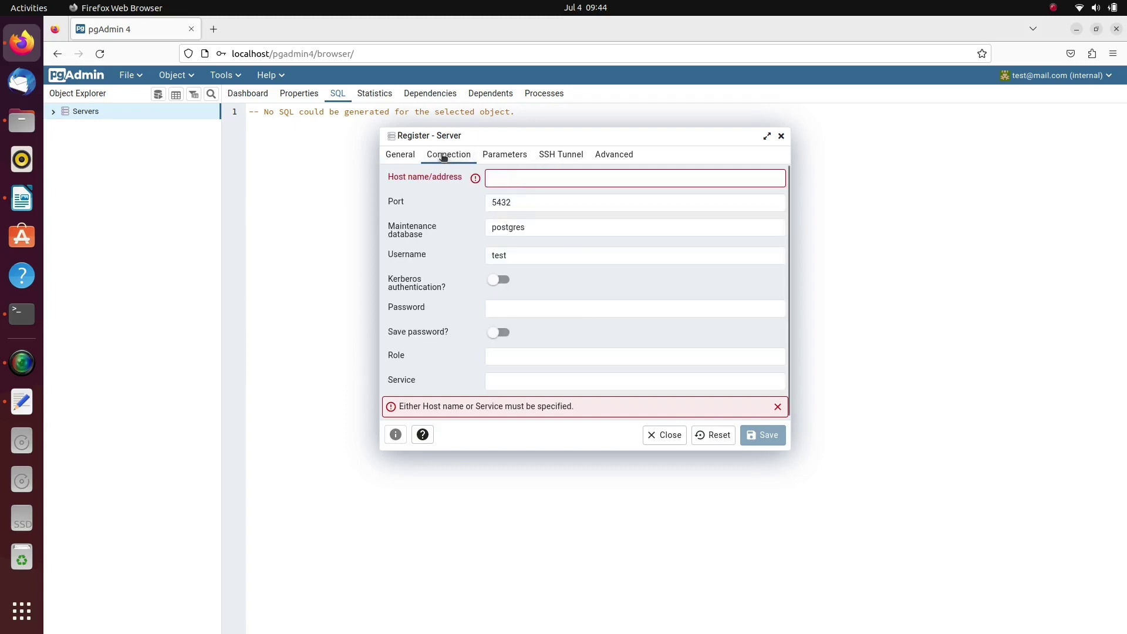
pyautogui.click(515, 176)
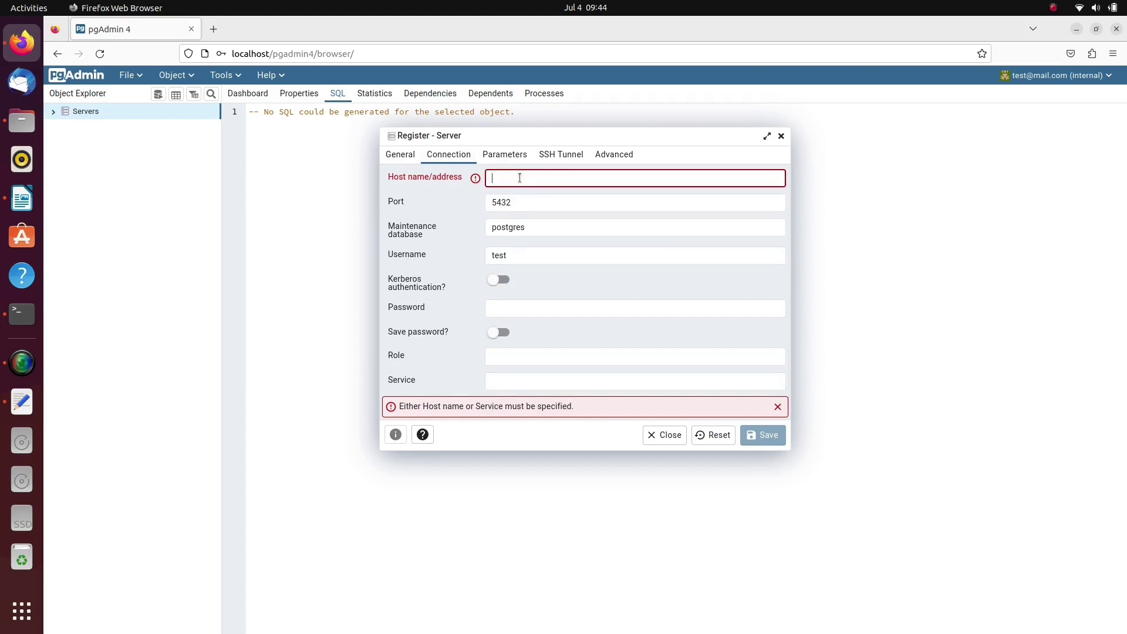
pyautogui.write('loc')
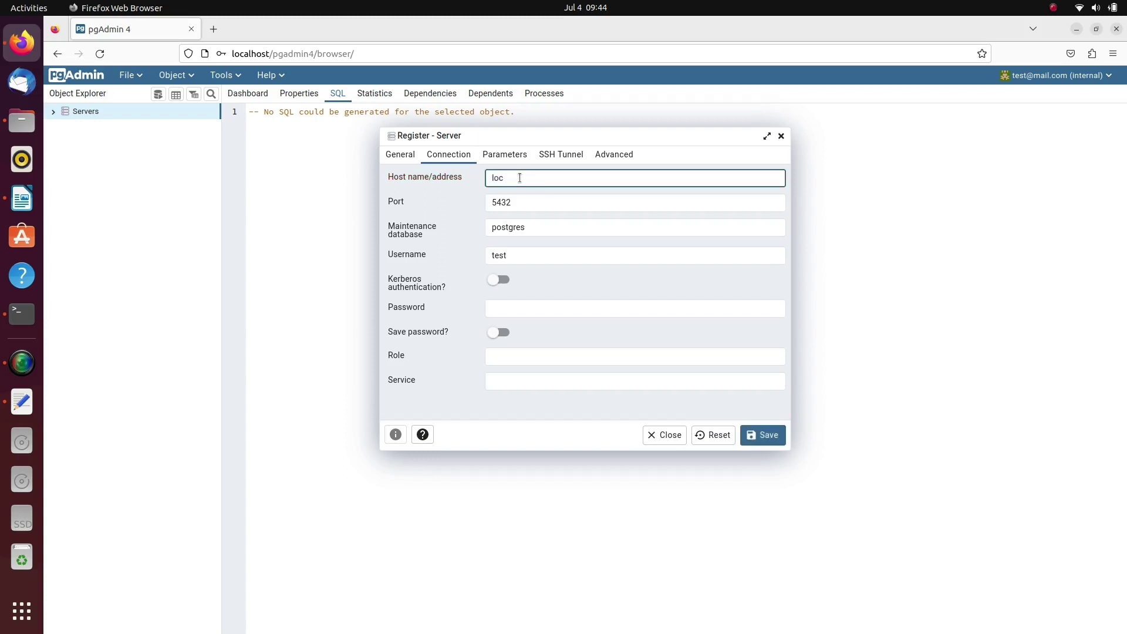
pyautogui.write('alhost')
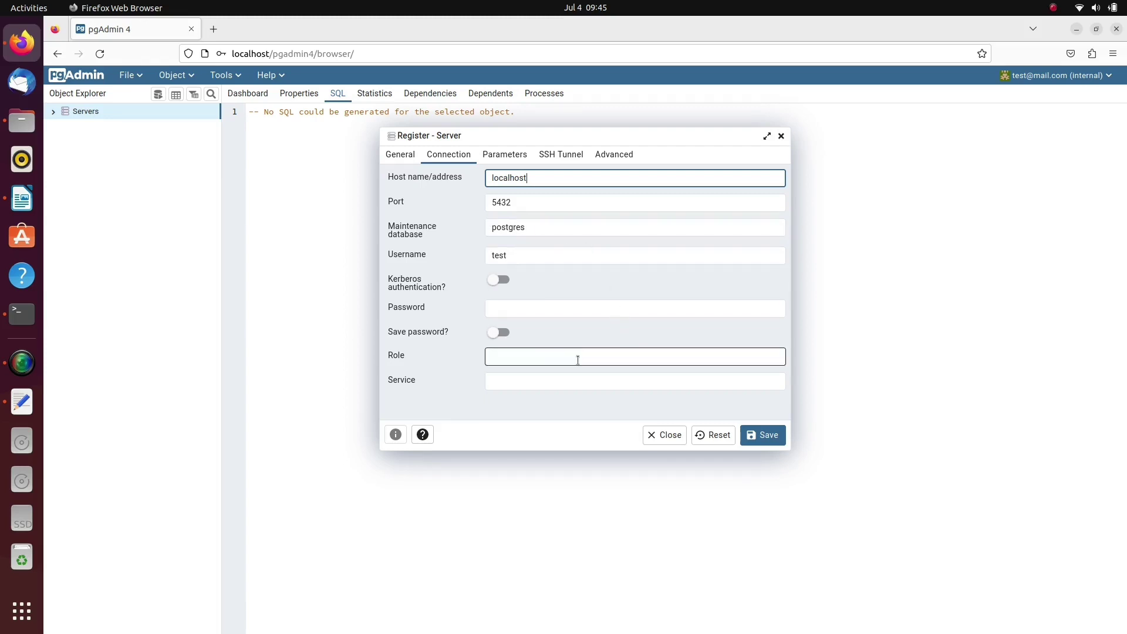
# - Set the connection username to postgres, enter the database password, and save the server registration
pyautogui.doubleClick(506, 228)
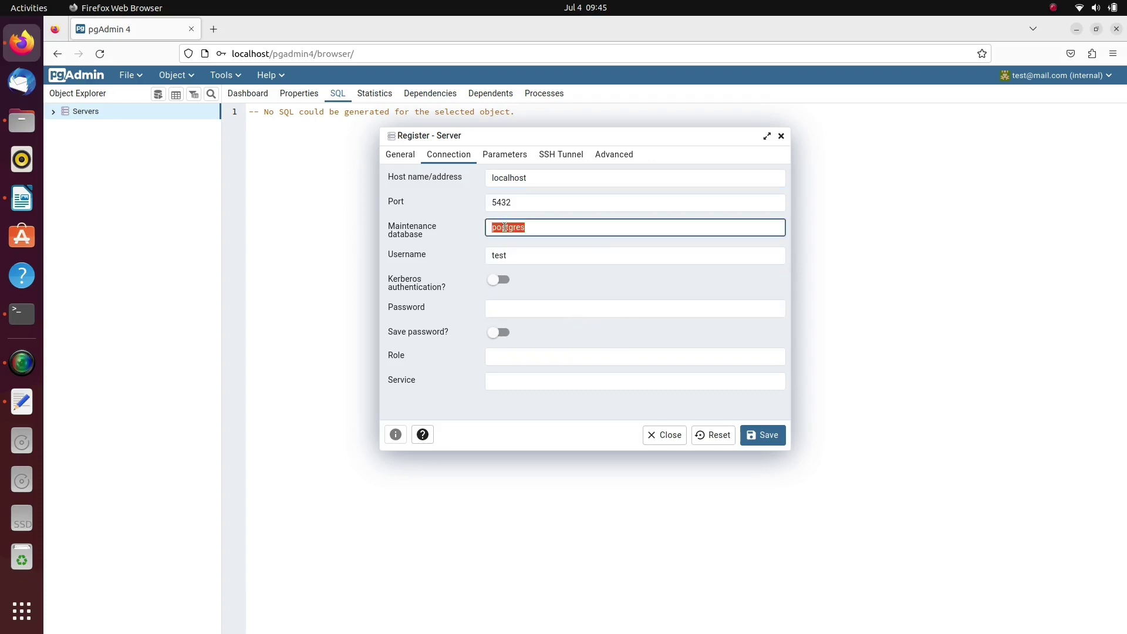
pyautogui.doubleClick(550, 257)
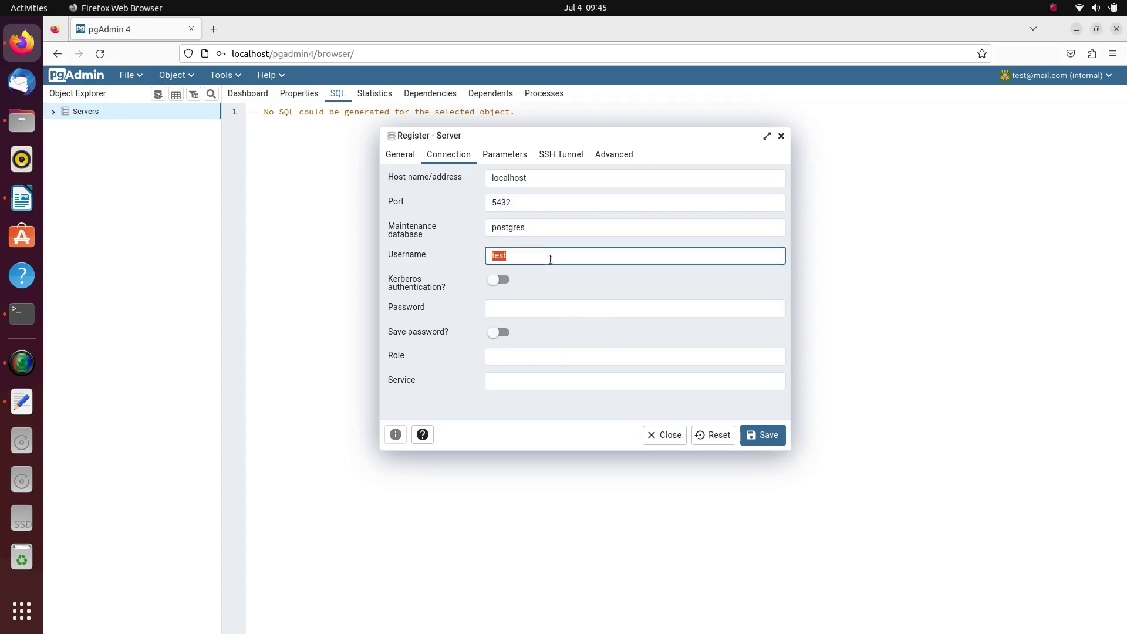
pyautogui.write('postgres')
pyautogui.click(527, 310)
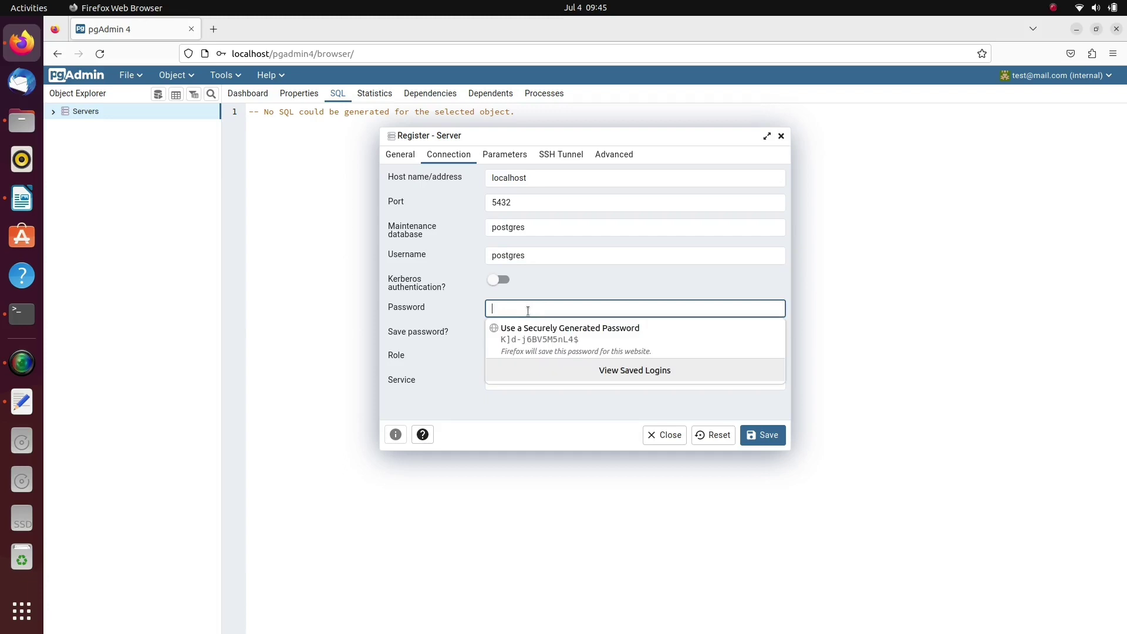
pyautogui.write('postgres')
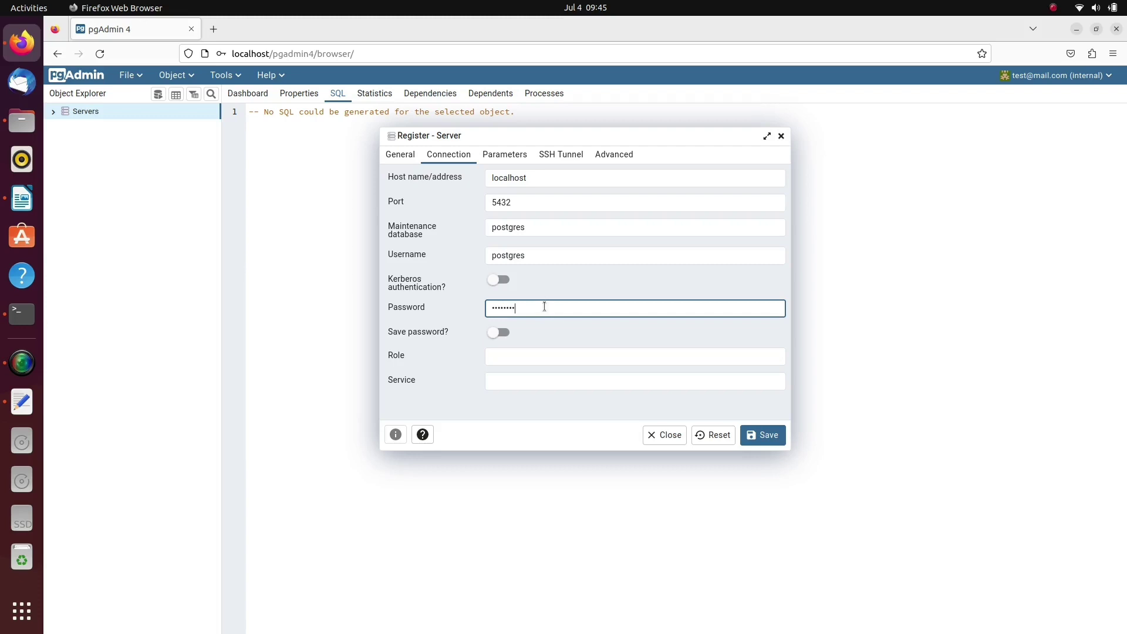
pyautogui.click(764, 437)
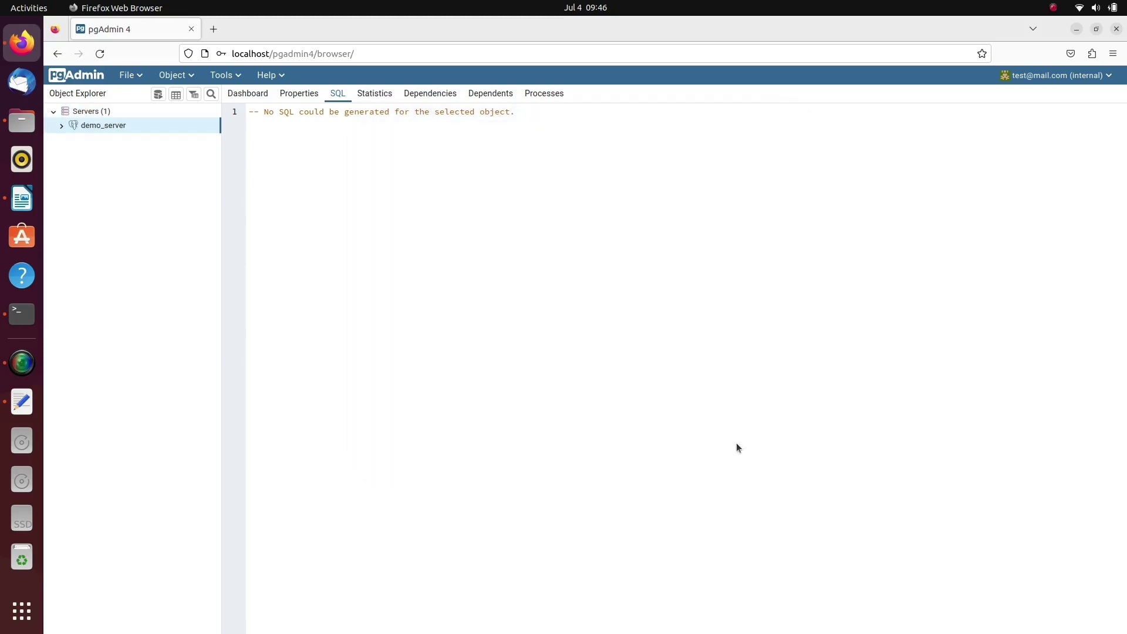
# - Expand demo_server and browse its databases down to the public schema of the postgres database
pyautogui.click(61, 126)
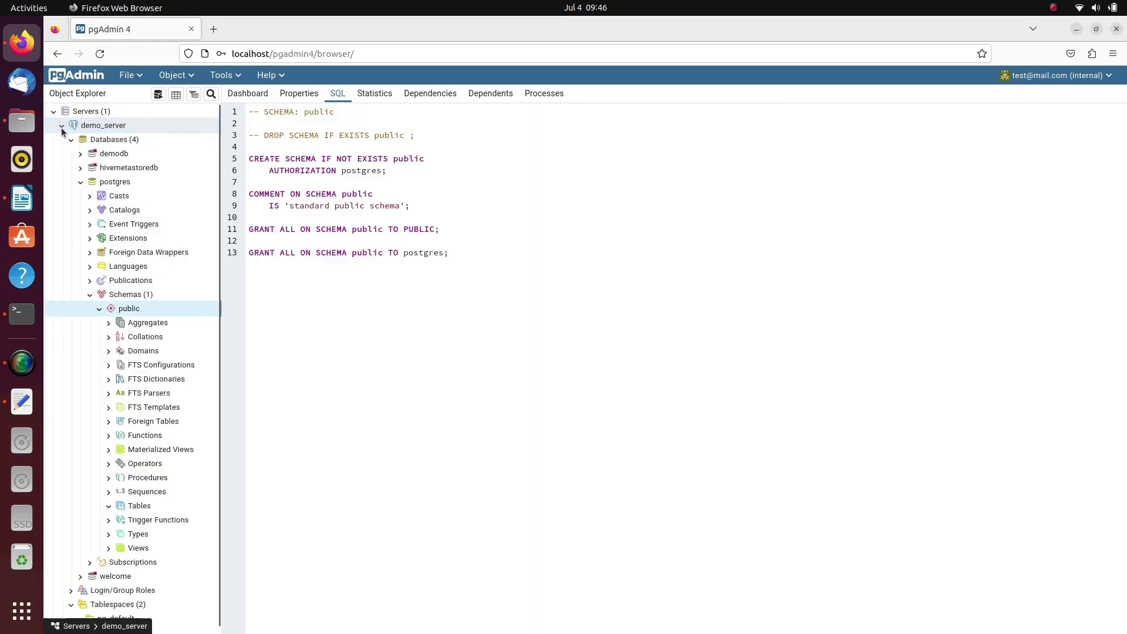
pyautogui.click(93, 295)
pyautogui.click(89, 295)
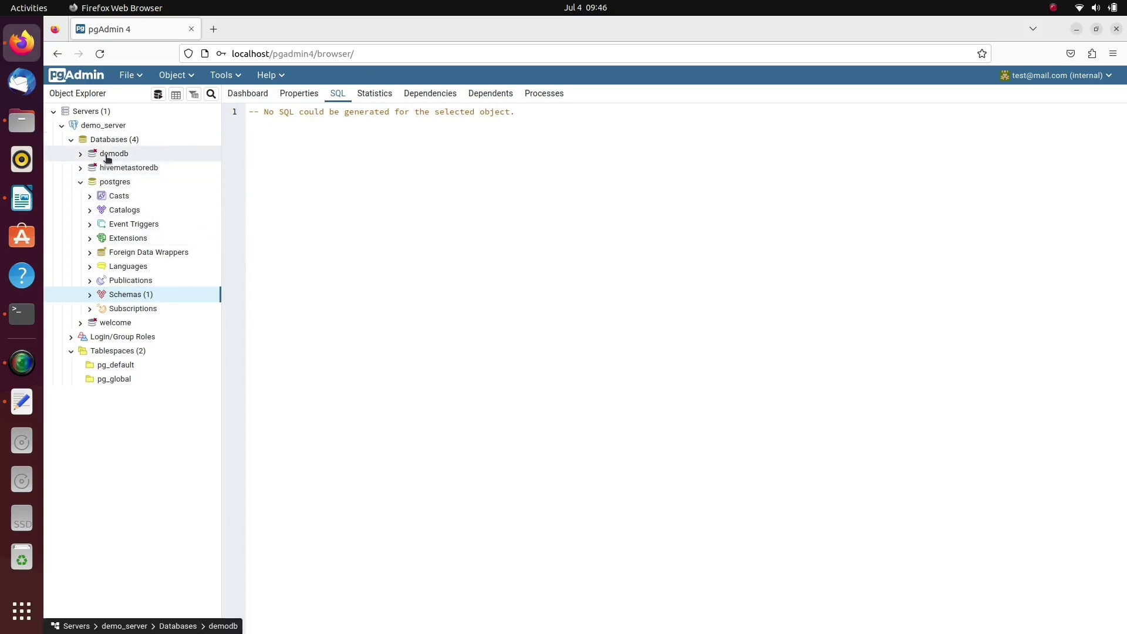
pyautogui.click(81, 181)
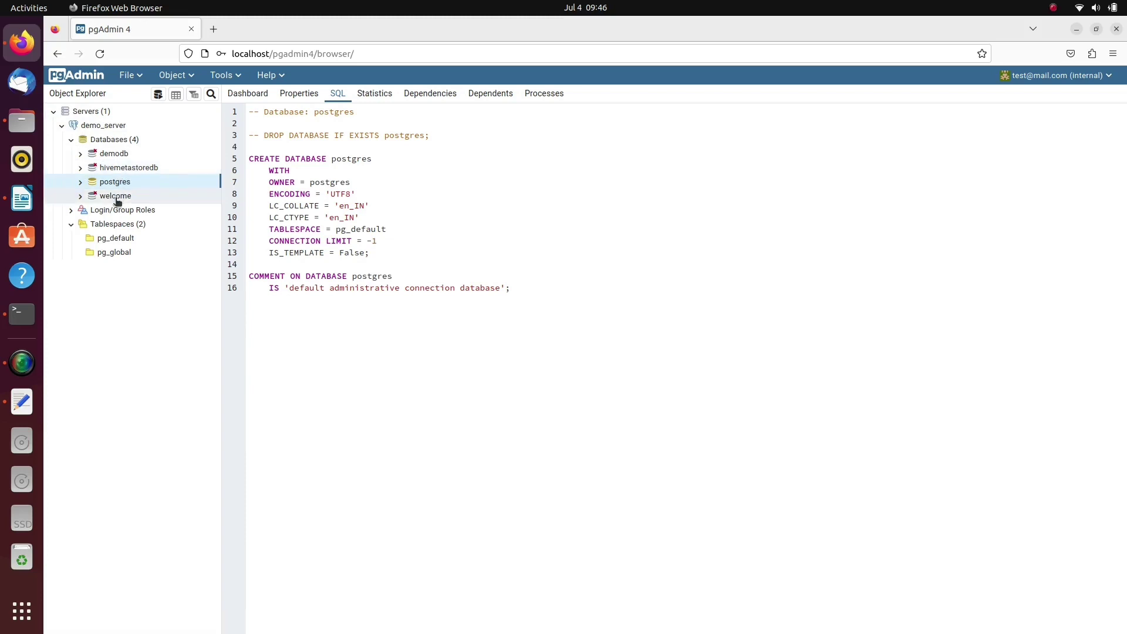
pyautogui.click(80, 183)
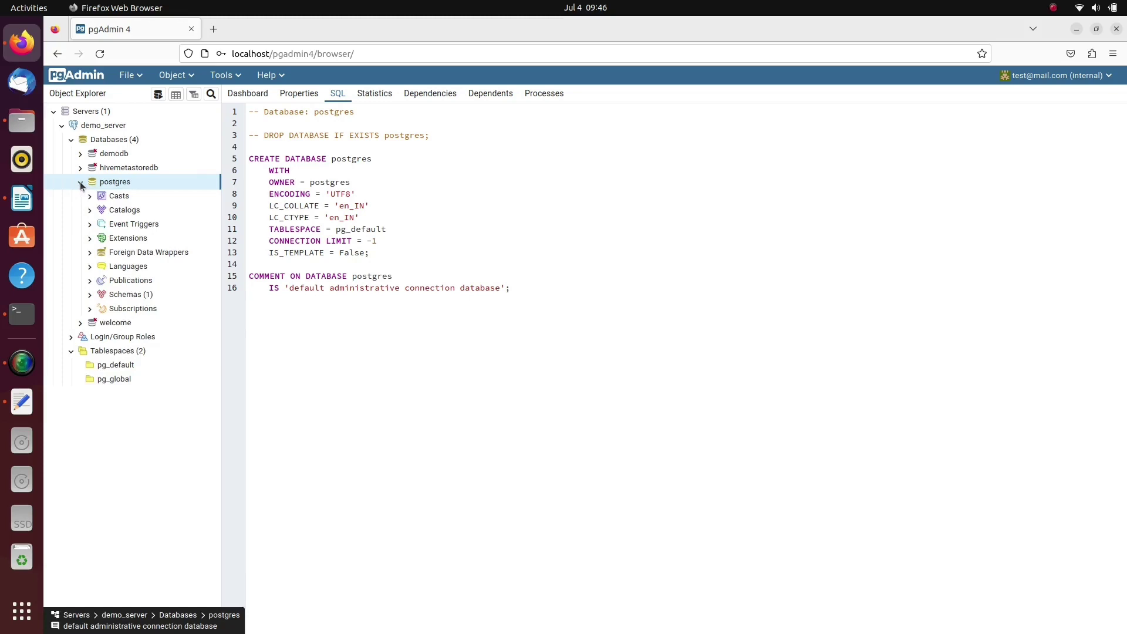
pyautogui.click(91, 295)
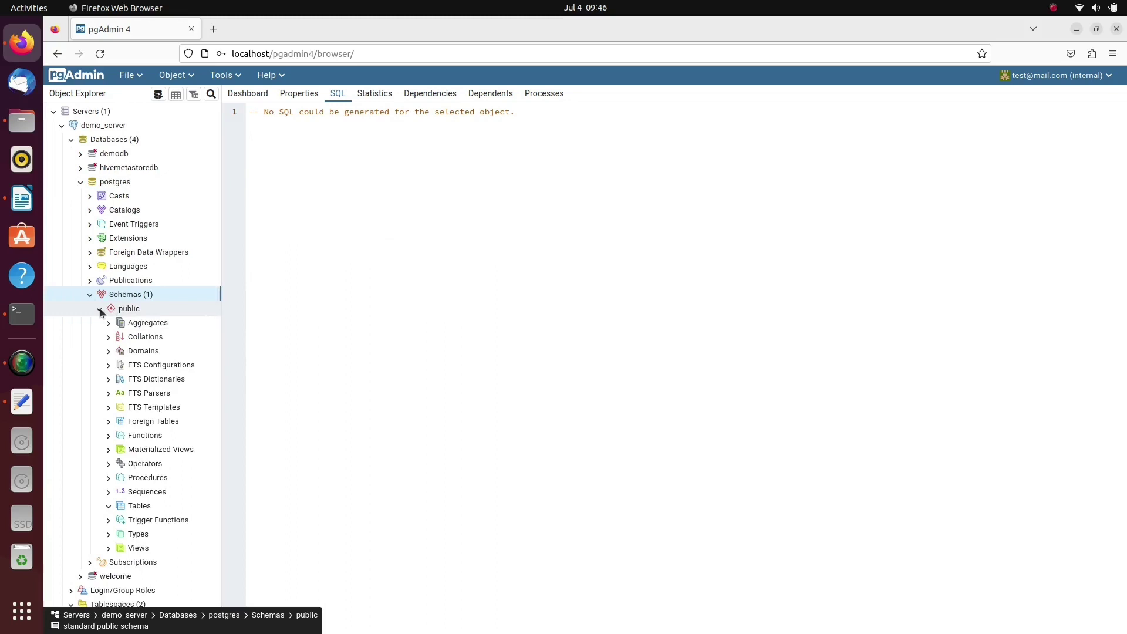
pyautogui.click(100, 312)
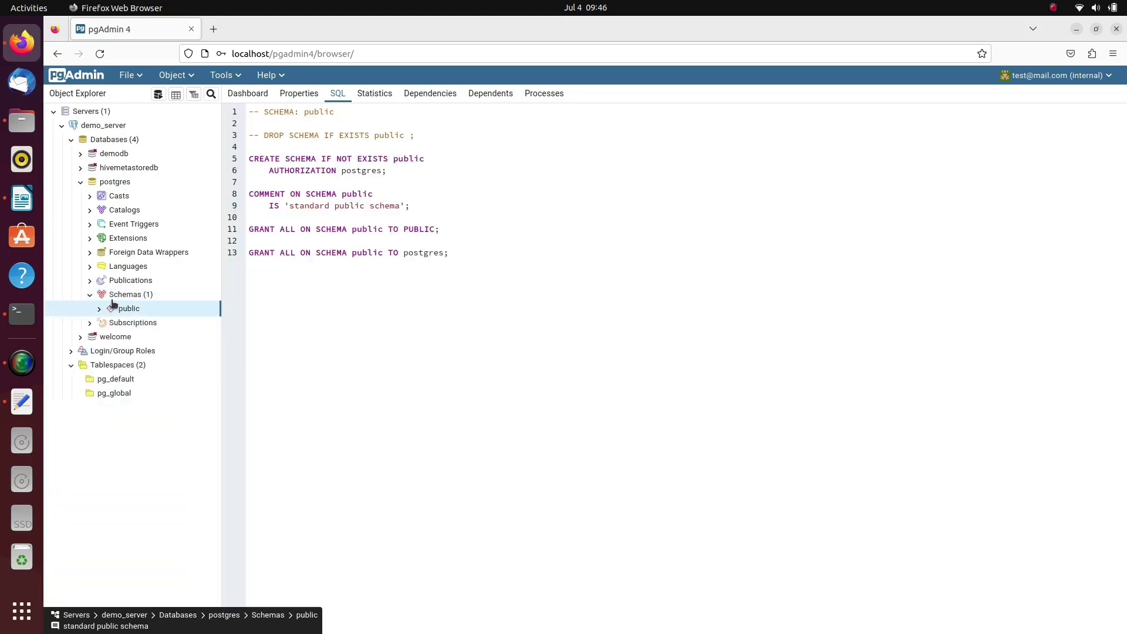
pyautogui.click(119, 298)
pyautogui.rightClick(119, 298)
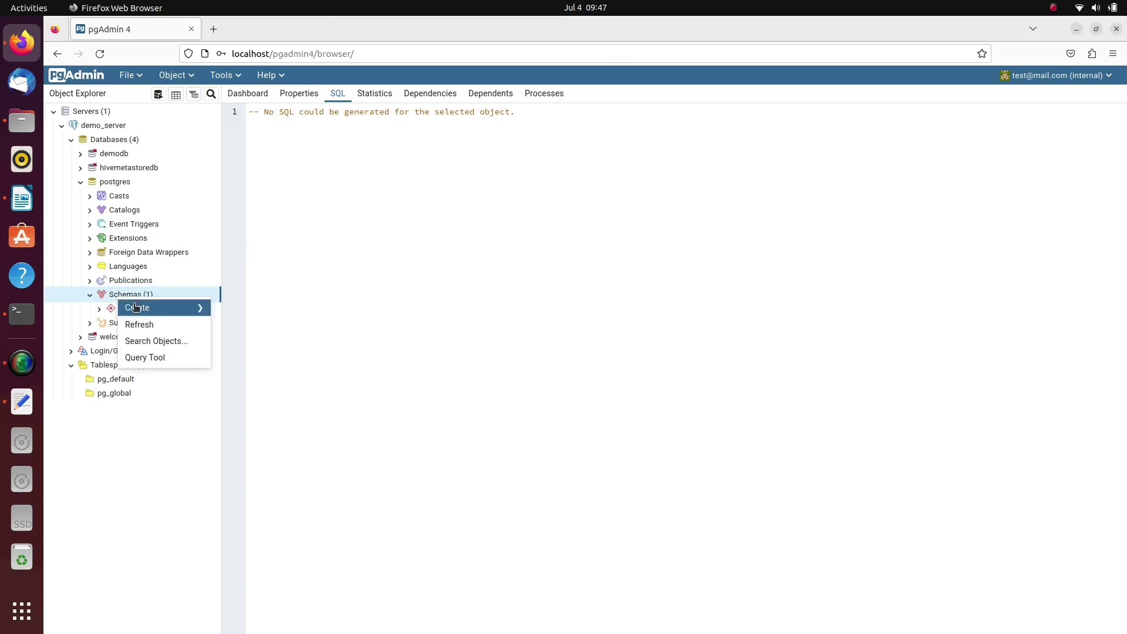
pyautogui.moveTo(141, 308)
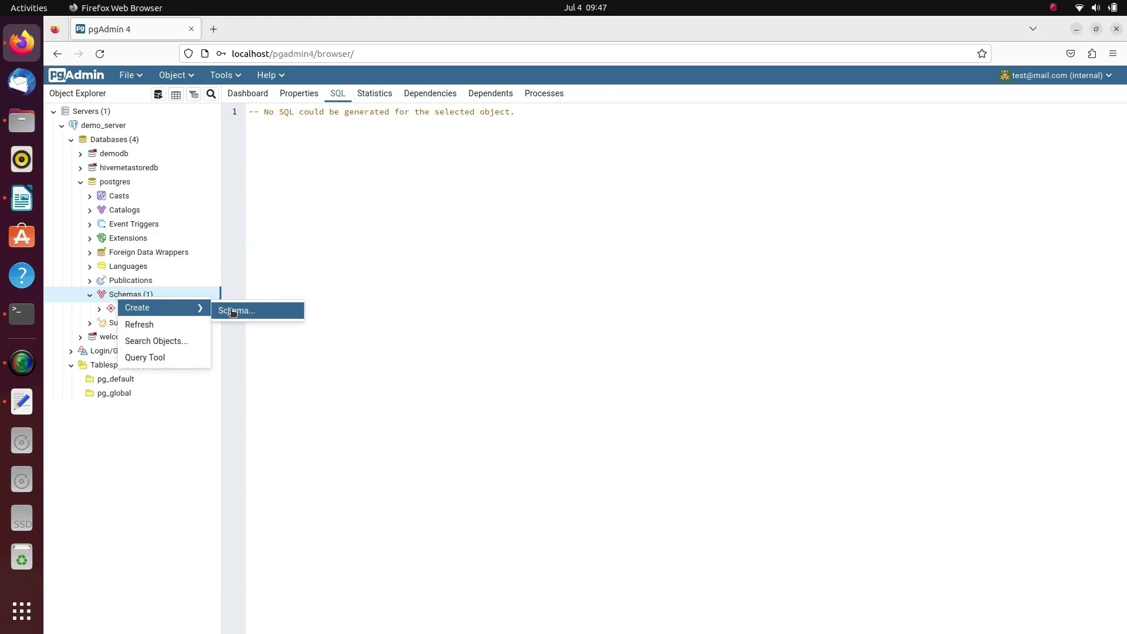
pyautogui.click(355, 355)
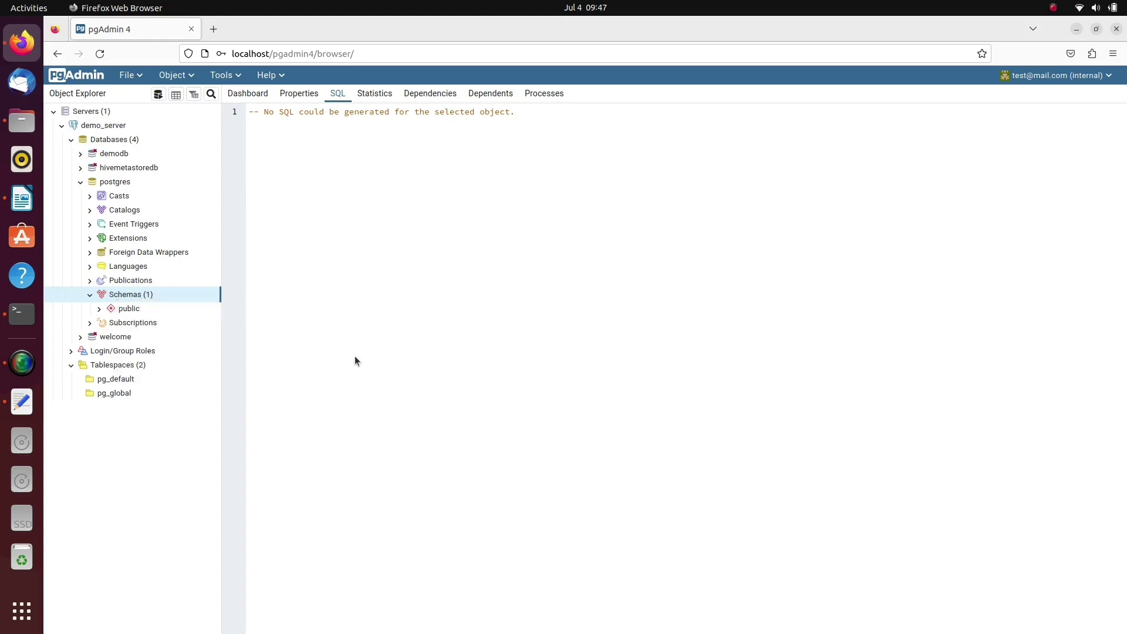
# - Expand the public schema and look through its Tables, Views, Trigger Functions, Foreign Tables and Functions nodes
pyautogui.click(100, 309)
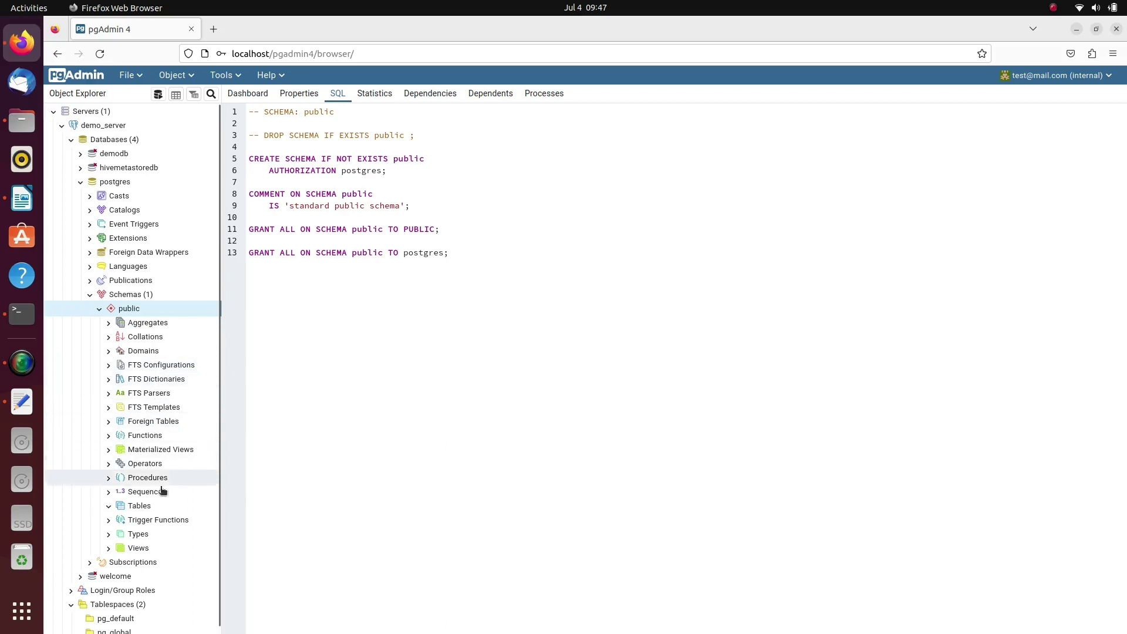
pyautogui.click(128, 508)
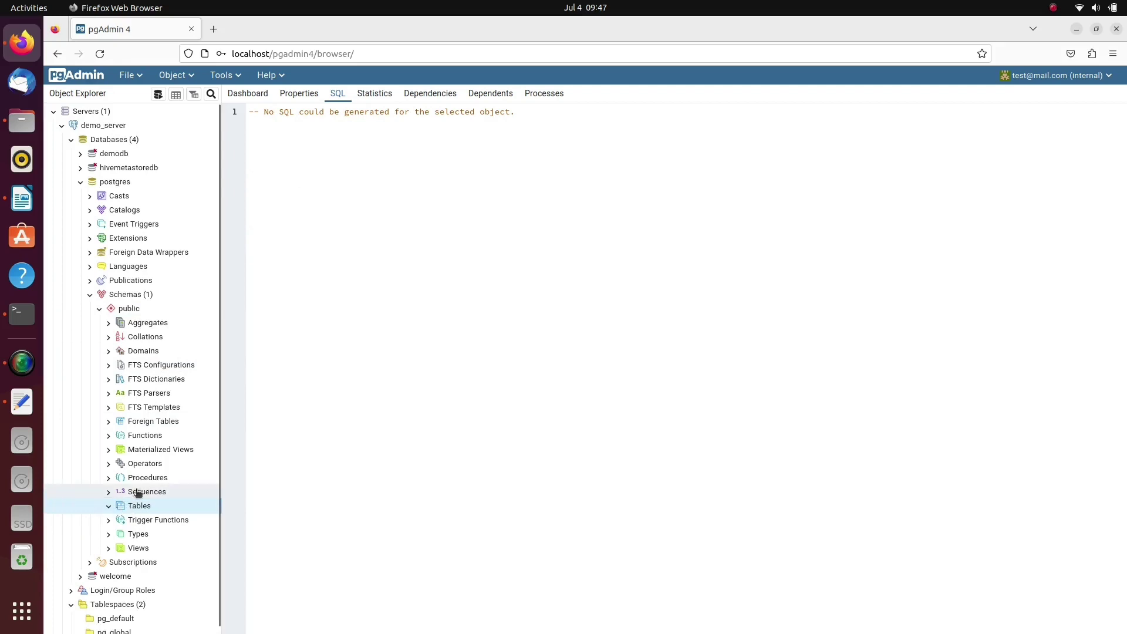
pyautogui.click(130, 549)
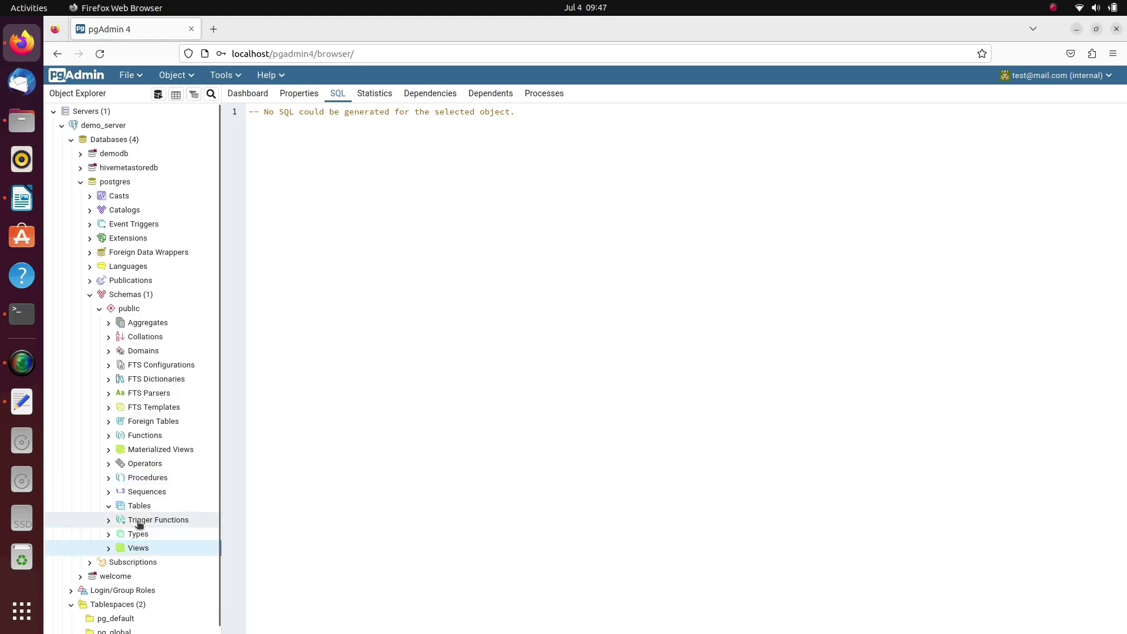
pyautogui.click(139, 522)
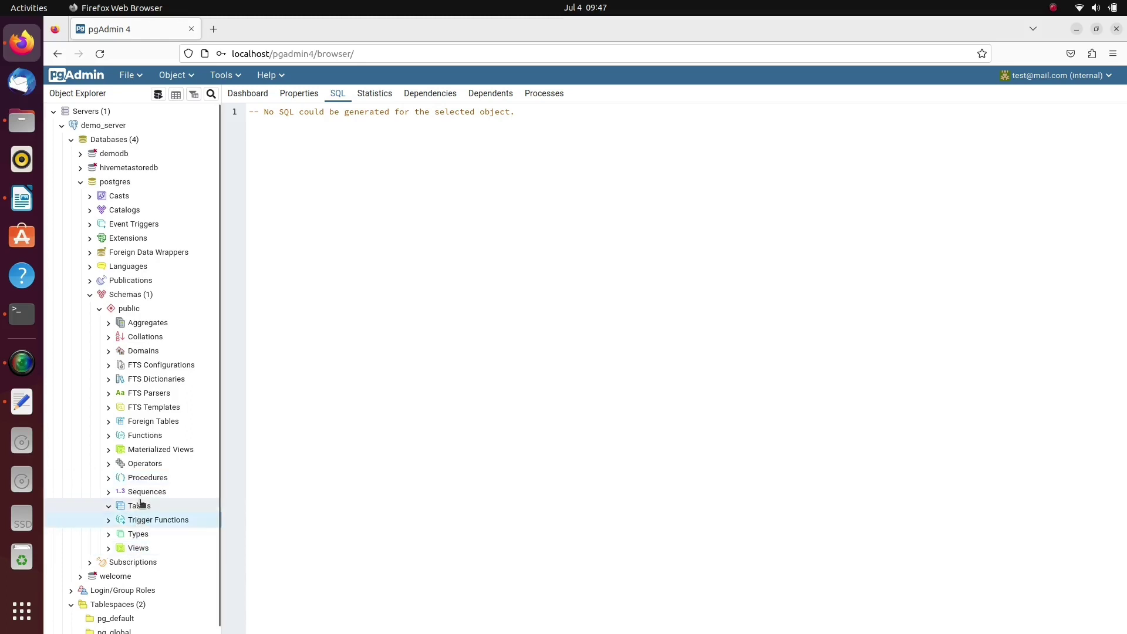
pyautogui.click(147, 423)
pyautogui.click(137, 437)
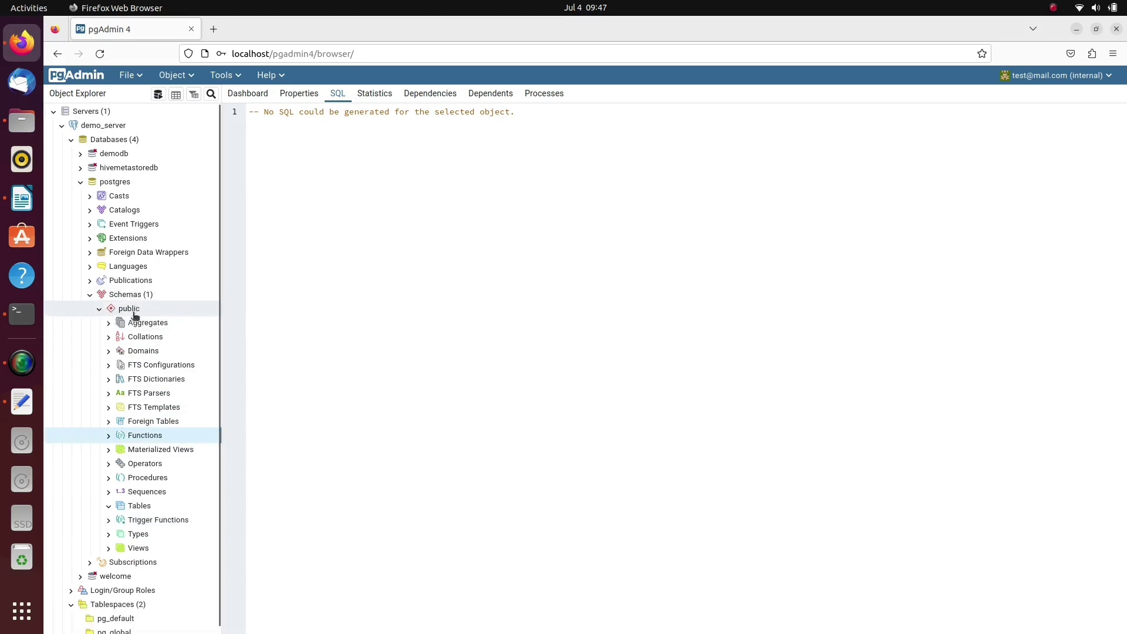
# - Open two Query Tool tabs on the postgres database from the public schema's Tables node
pyautogui.rightClick(142, 510)
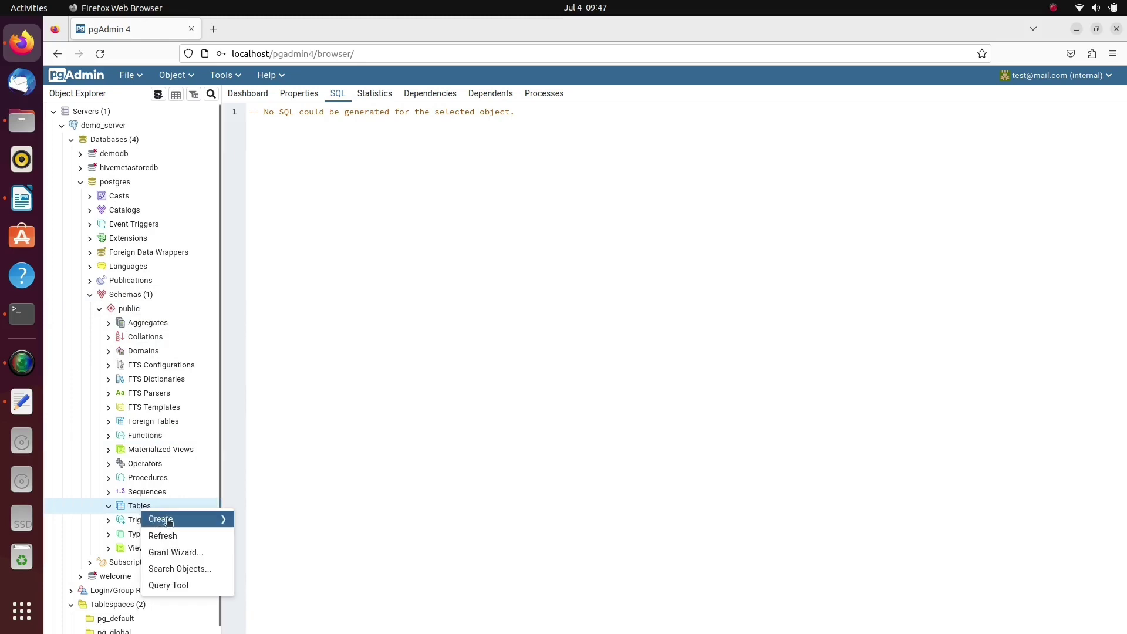
pyautogui.moveTo(171, 521)
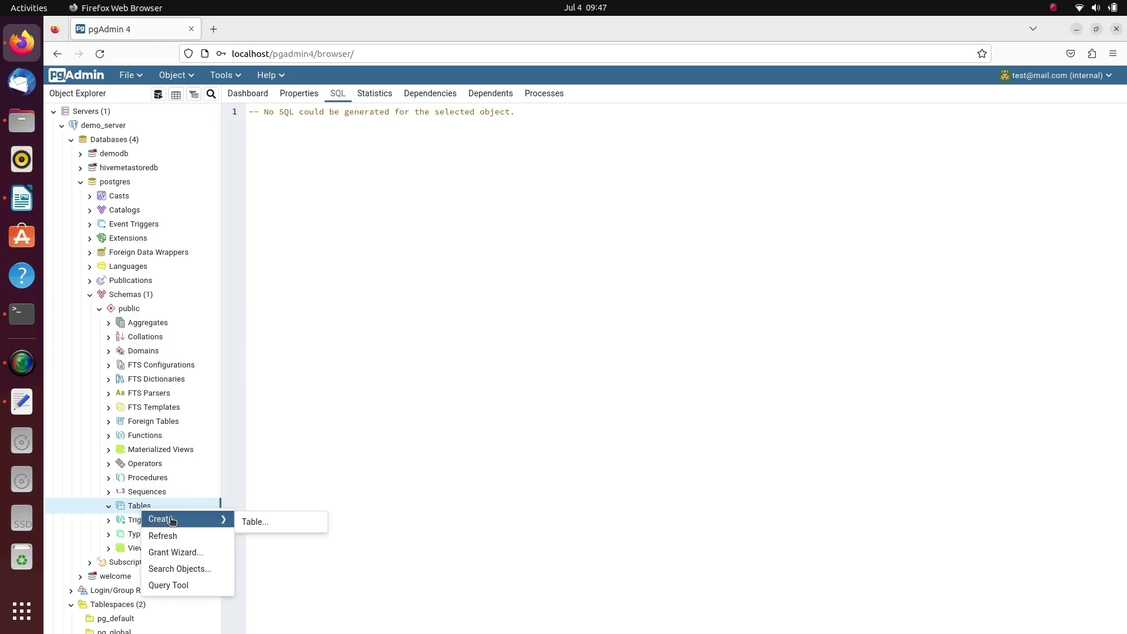
pyautogui.click(180, 585)
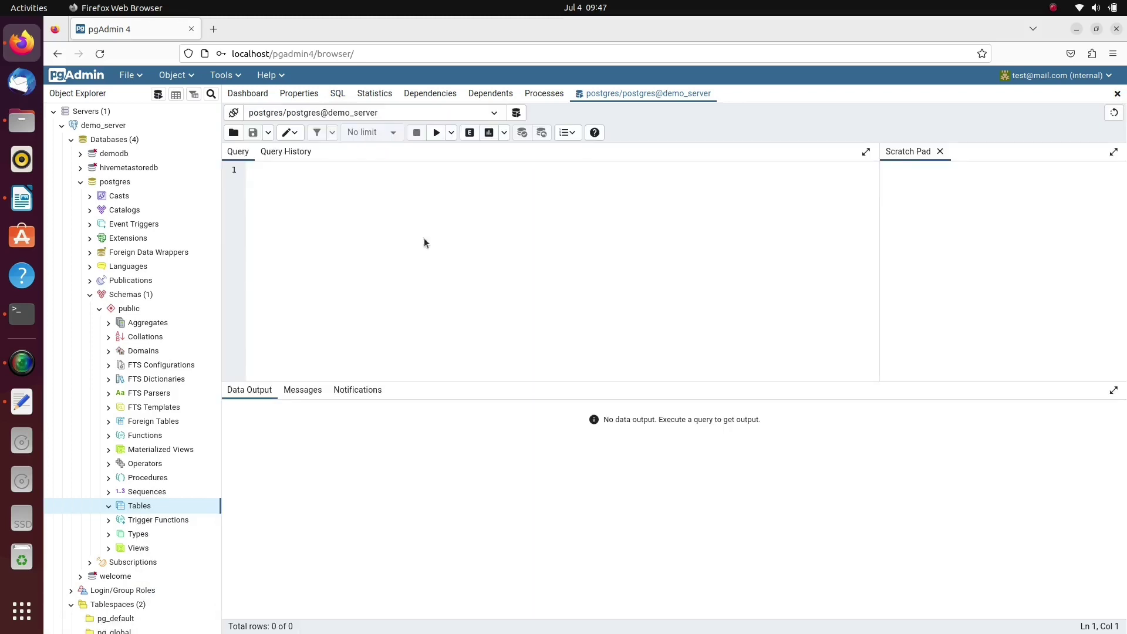
pyautogui.rightClick(144, 508)
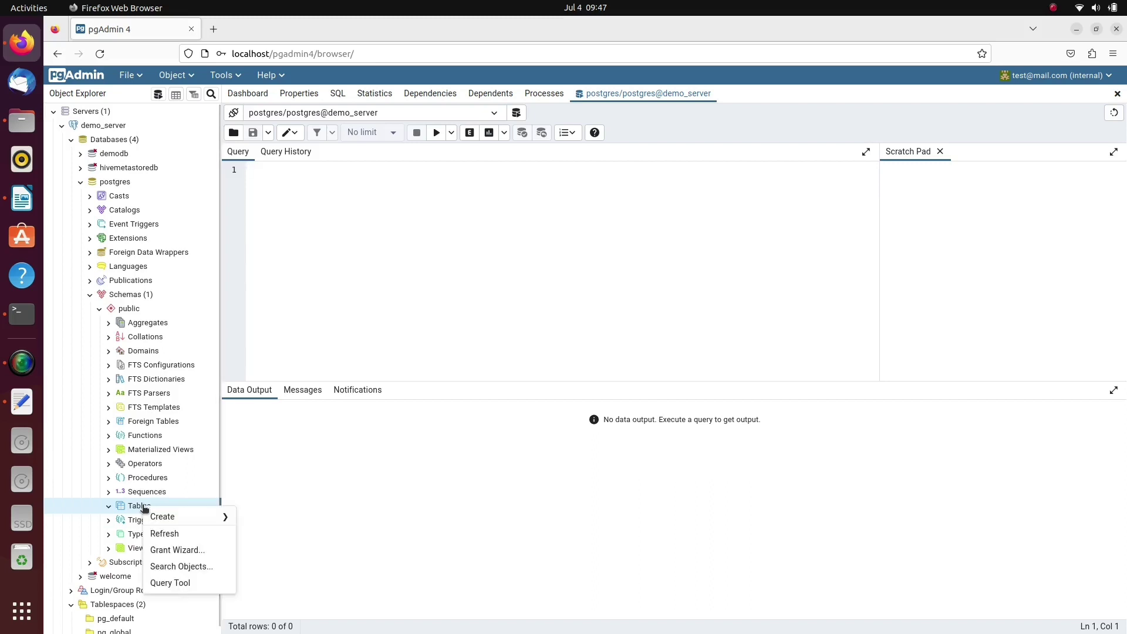
pyautogui.click(171, 588)
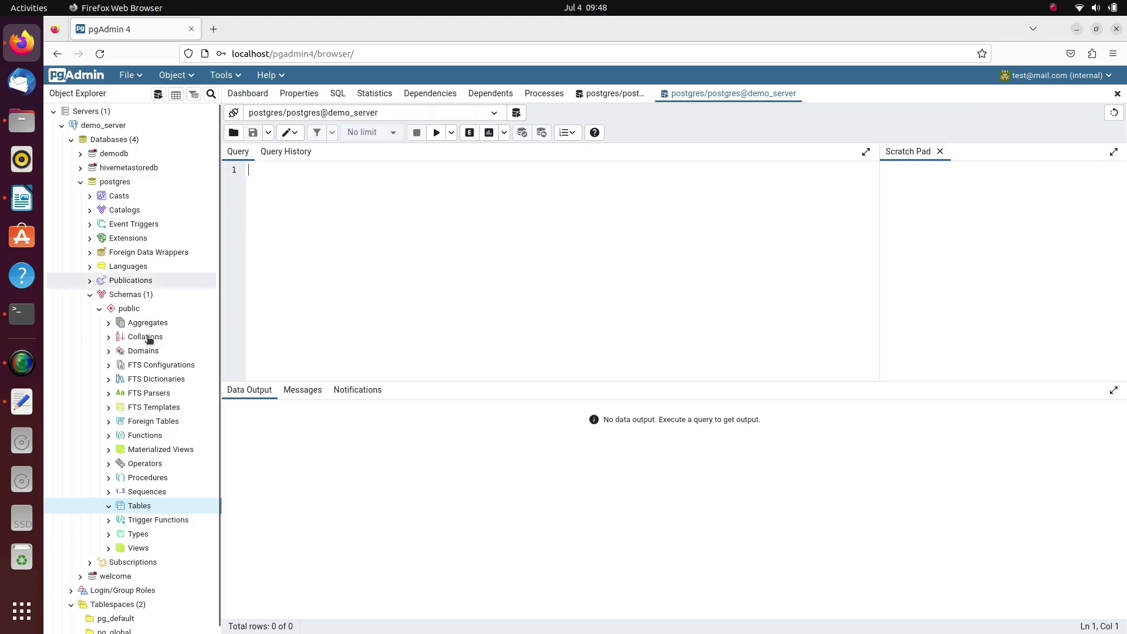
# - Copy the whole CREATE TABLE demo_table statement from the Text Editor document and switch back to pgAdmin in Firefox
pyautogui.click(35, 397)
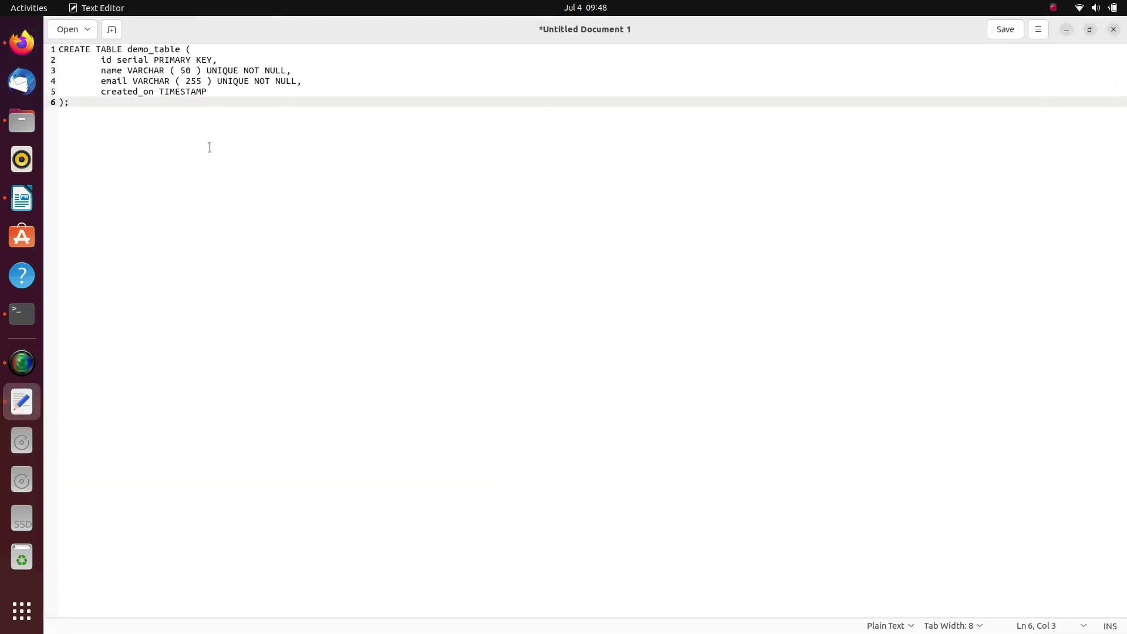
pyautogui.hotkey('ctrl', 'a')
pyautogui.hotkey('ctrl', 'c')
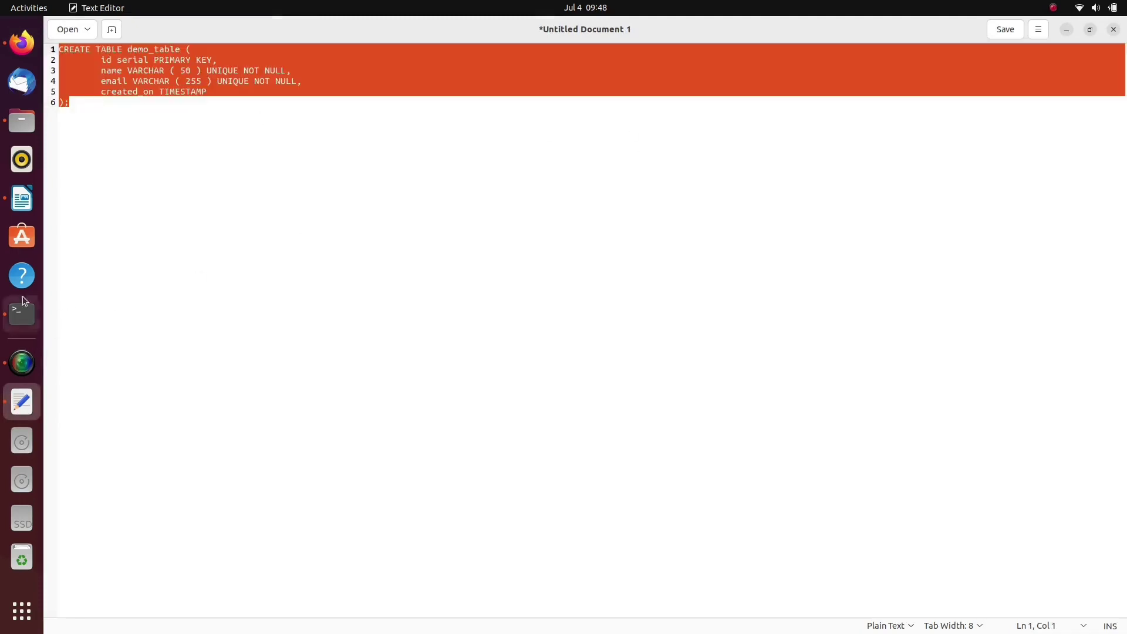
pyautogui.click(21, 42)
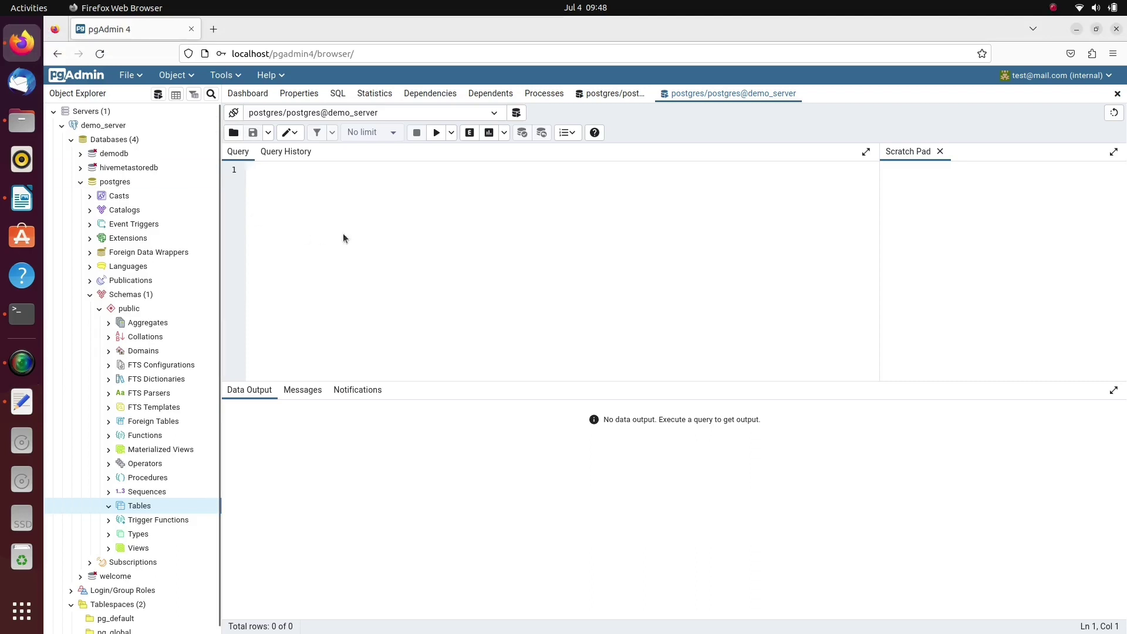
# - Paste the copied CREATE TABLE demo_table statement into the query editor, select the whole statement and execute it
pyautogui.hotkey('ctrl', 'v')
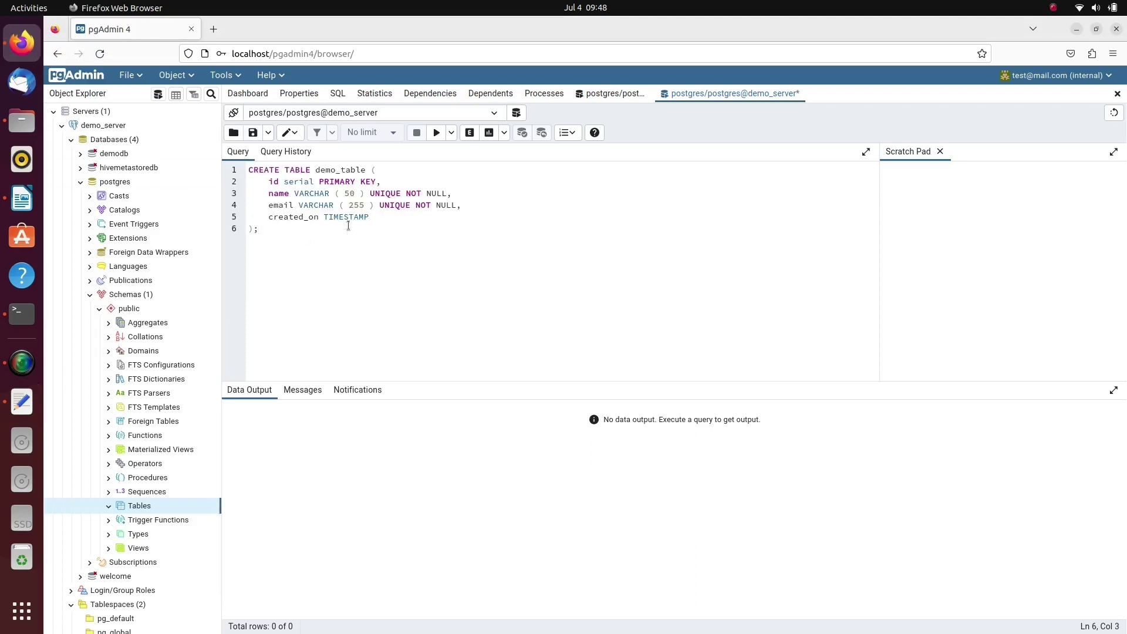
pyautogui.doubleClick(338, 169)
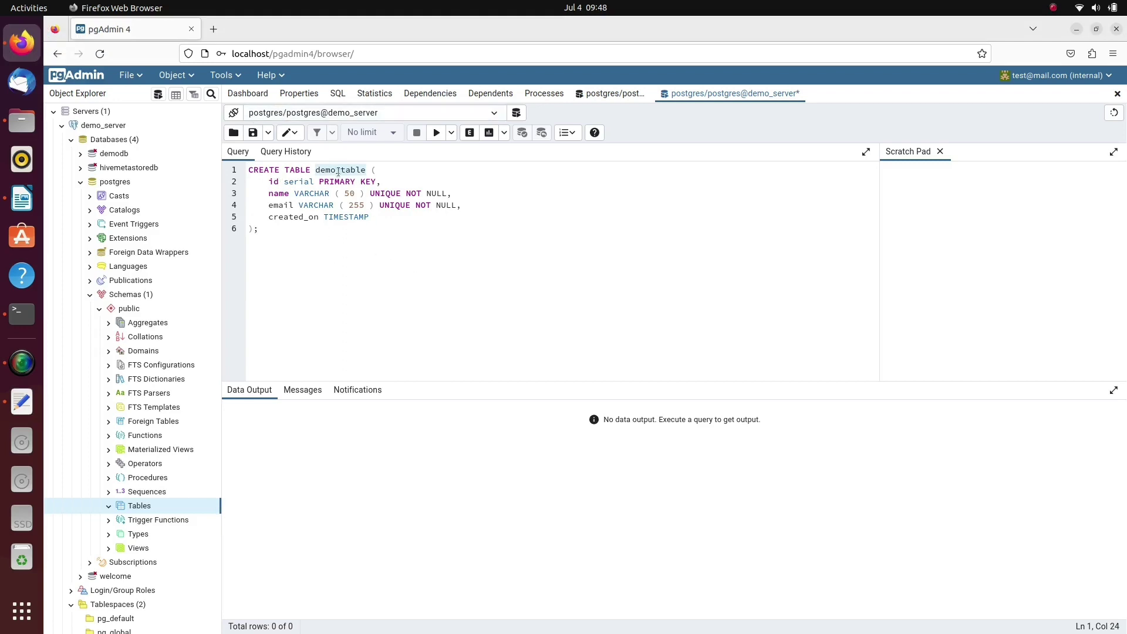
pyautogui.click(316, 171)
pyautogui.doubleClick(325, 171)
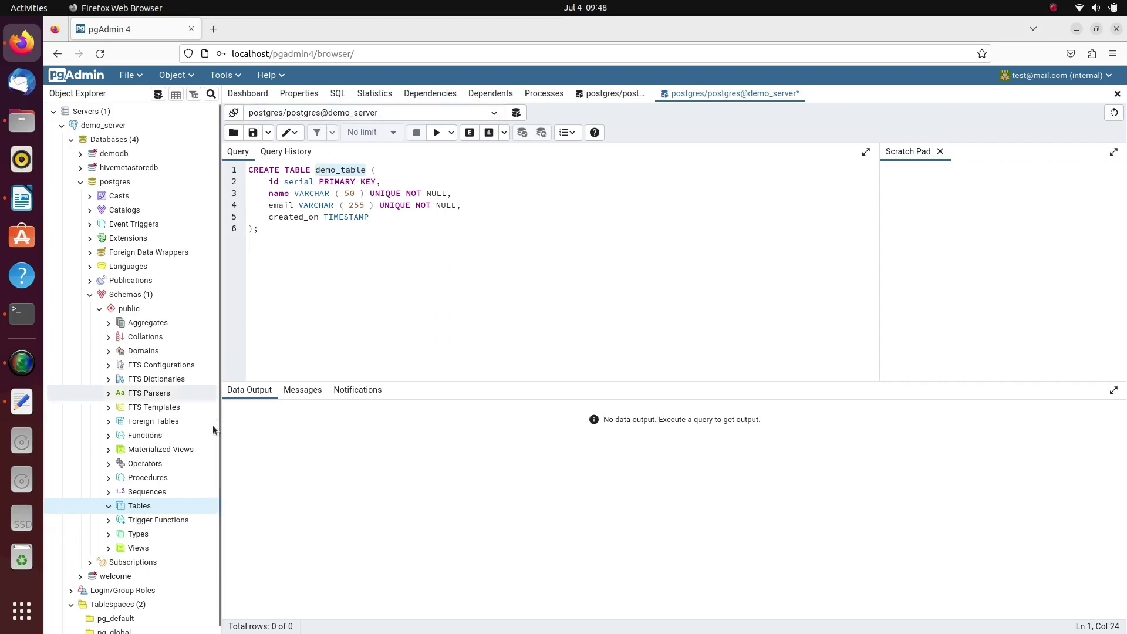
pyautogui.click(270, 231)
pyautogui.moveTo(270, 231); pyautogui.dragTo(248, 170)
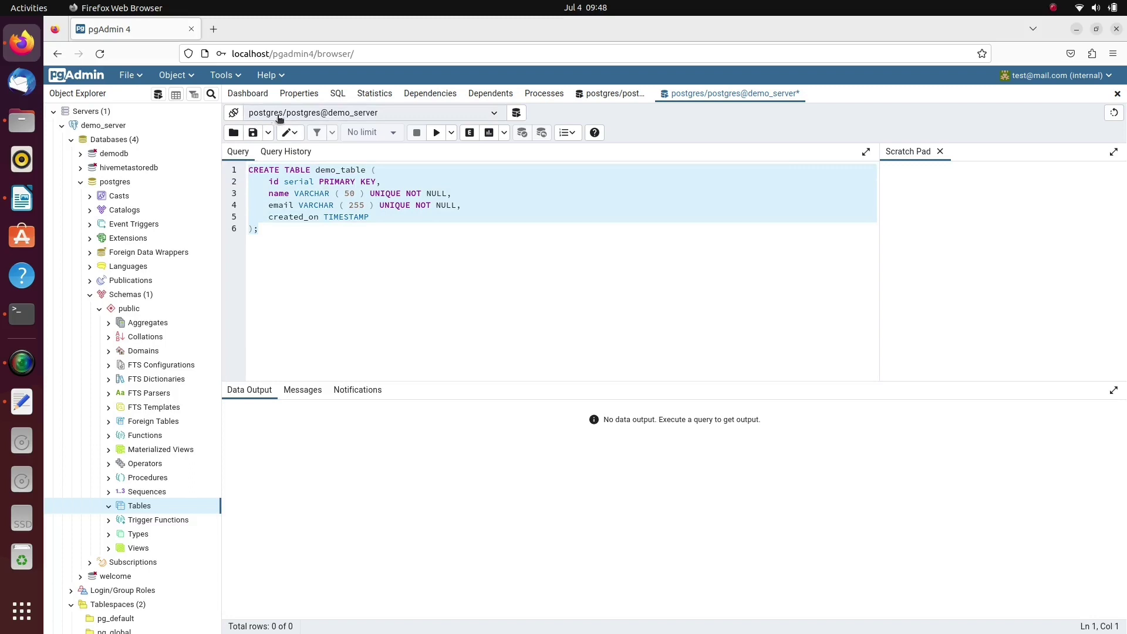
pyautogui.click(437, 134)
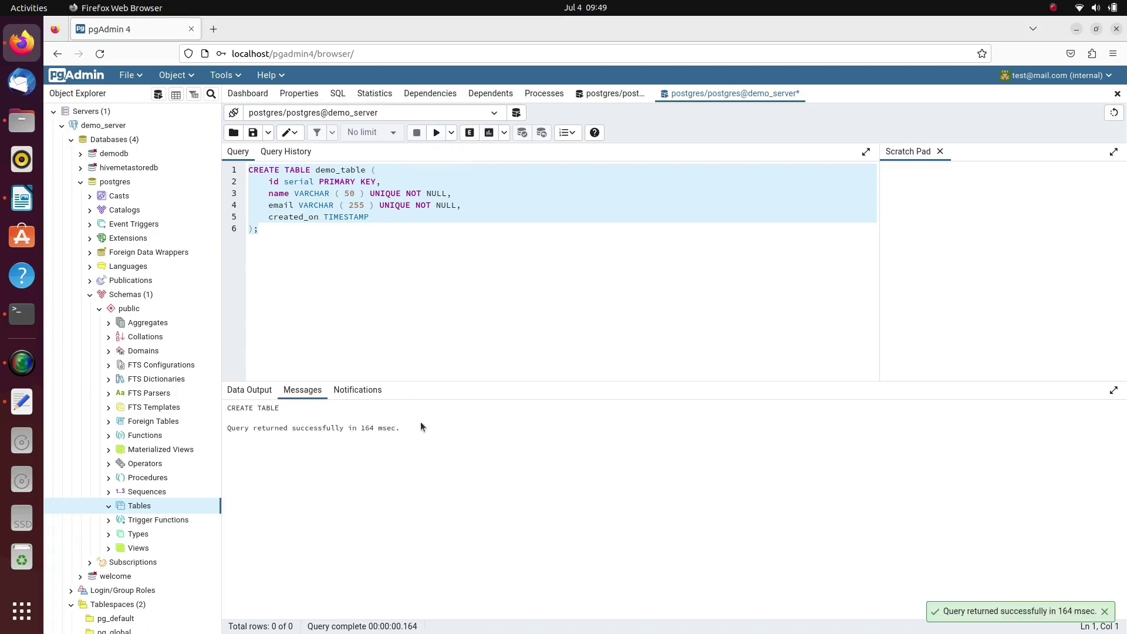
pyautogui.doubleClick(258, 409)
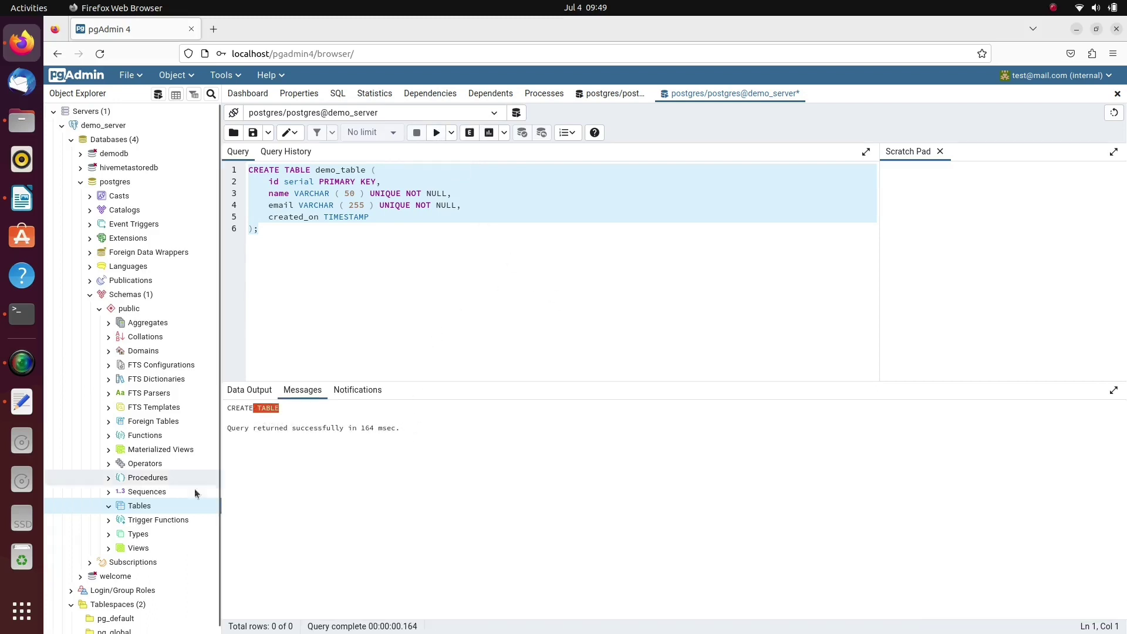
# - Refresh the public schema of the postgres database and expand its Tables node down to demo_table
pyautogui.click(108, 506)
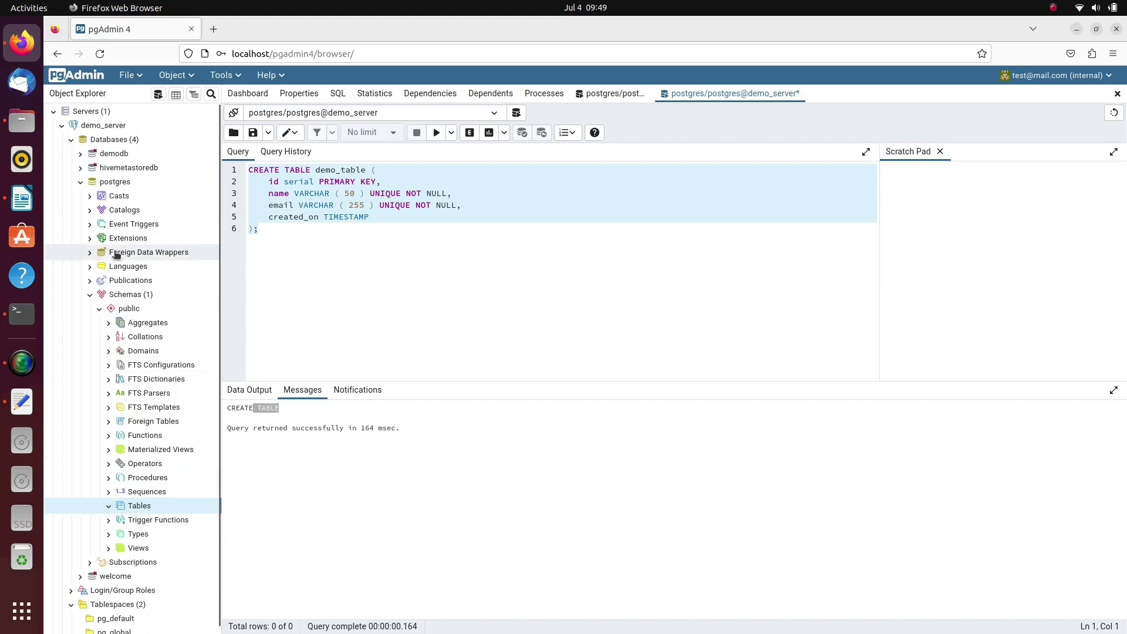
pyautogui.click(99, 312)
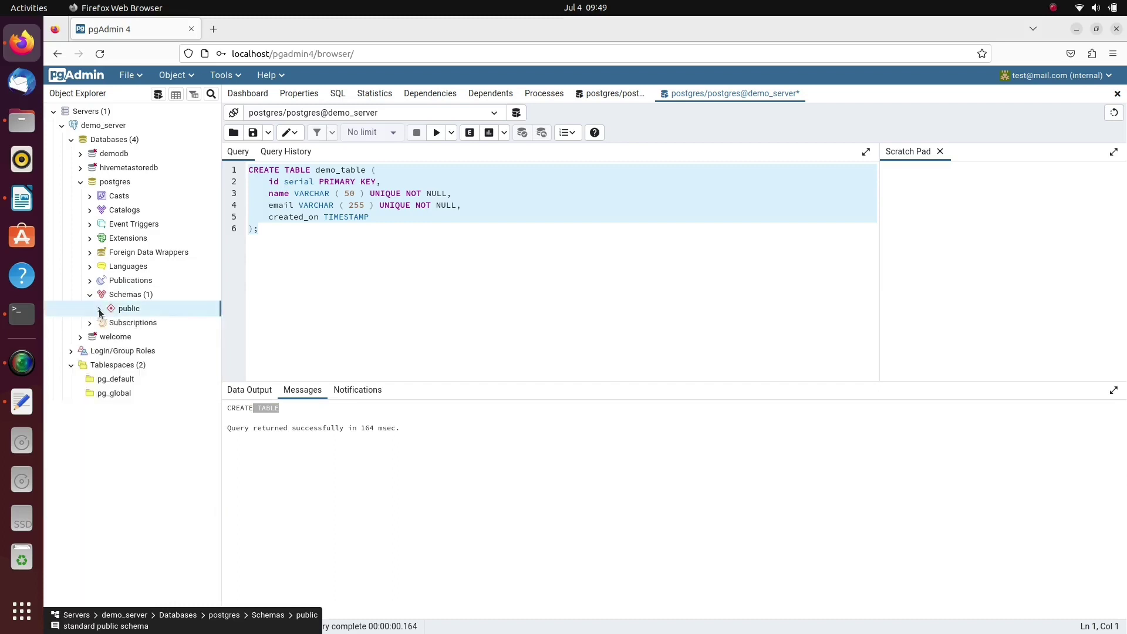
pyautogui.rightClick(111, 310)
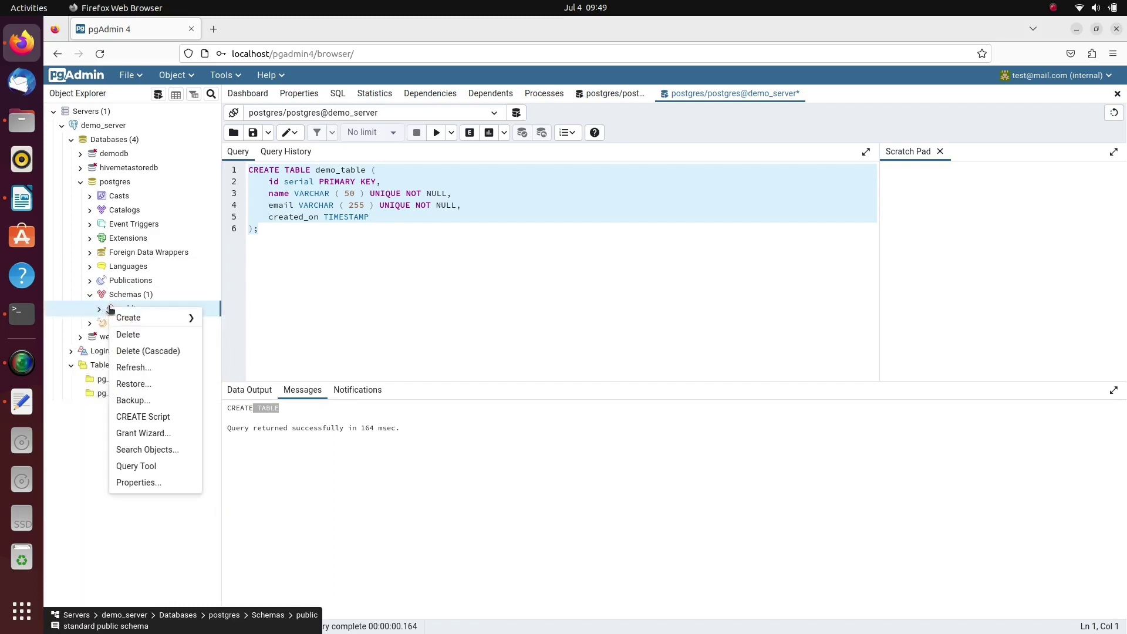
pyautogui.click(132, 368)
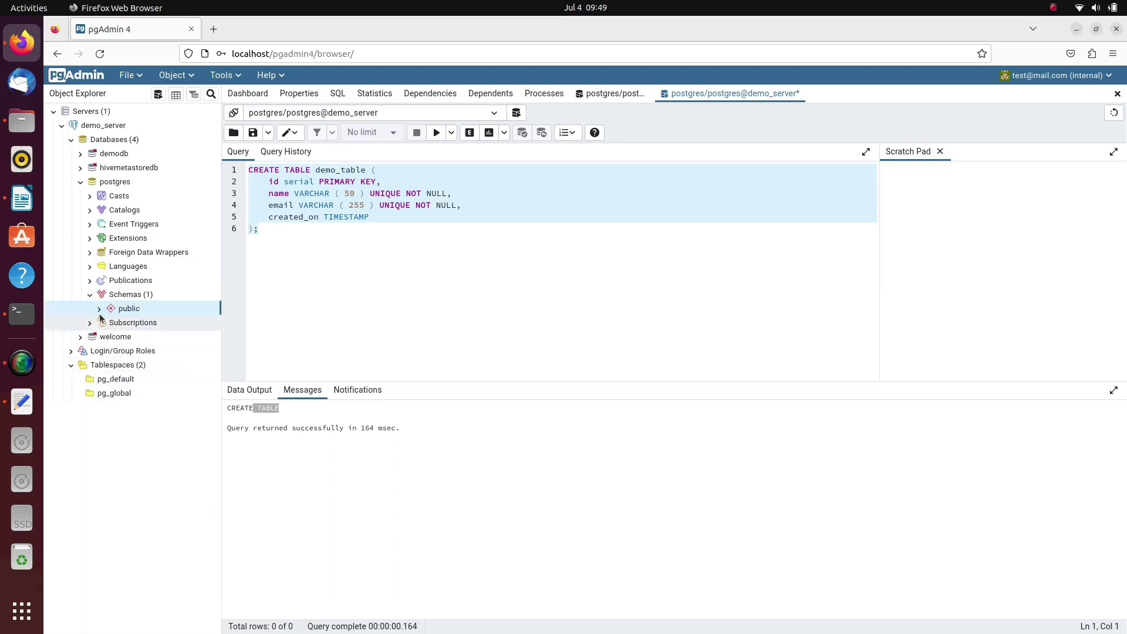
pyautogui.click(153, 520)
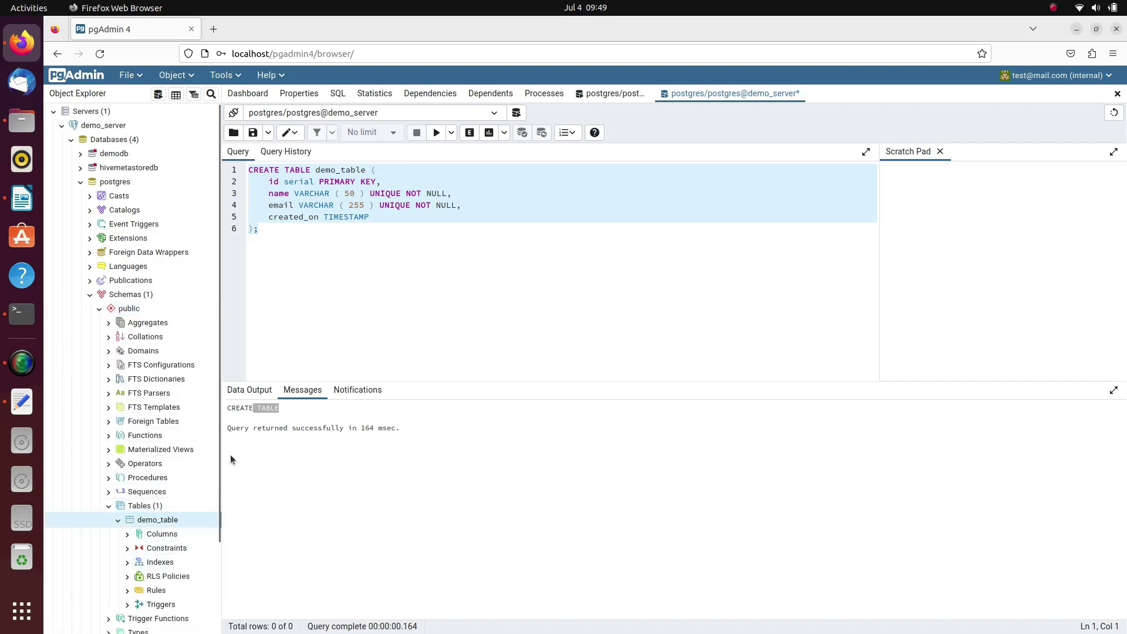
# - Widen the Object Explorer slightly, examine the columns of demo_table and collapse the table's node
pyautogui.moveTo(221, 470); pyautogui.dragTo(248, 472)
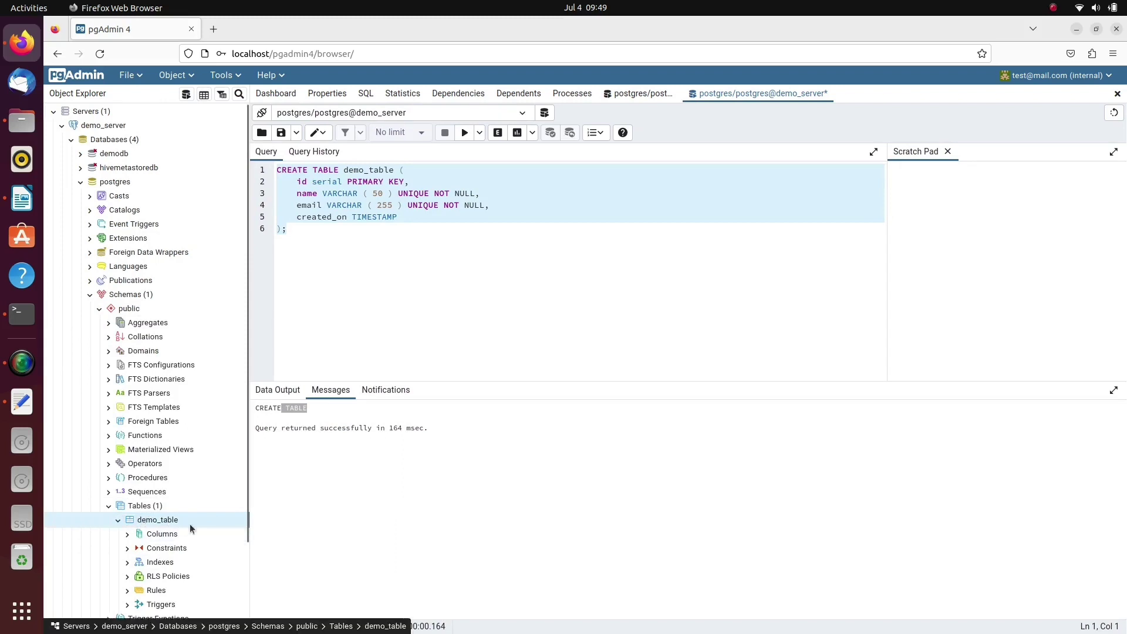
pyautogui.click(154, 534)
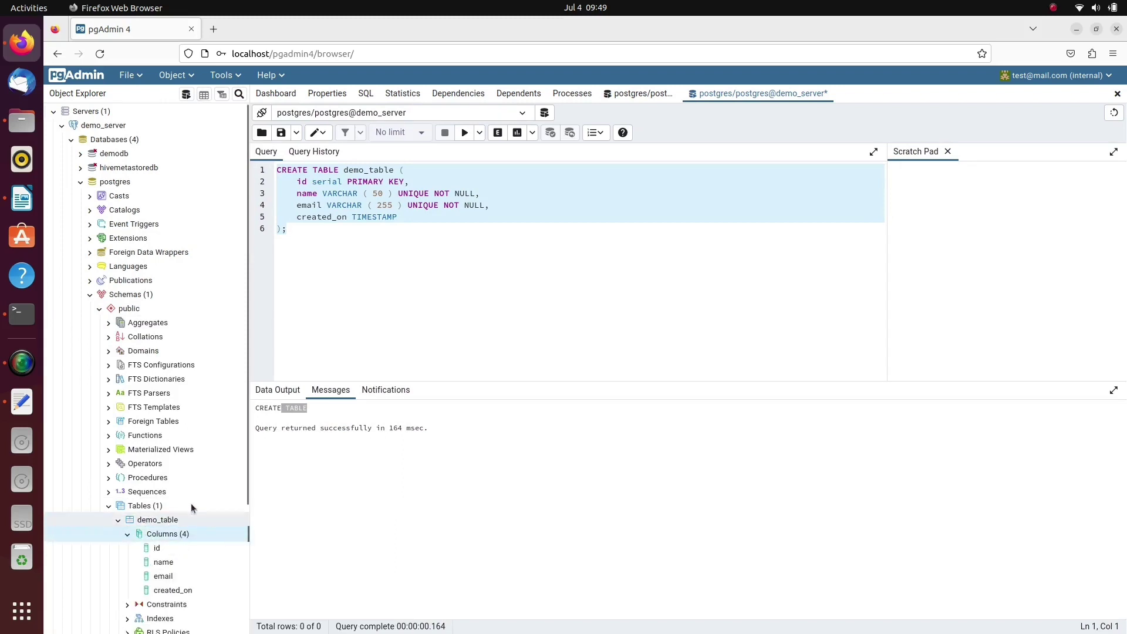
pyautogui.scroll(-3, 188, 511)
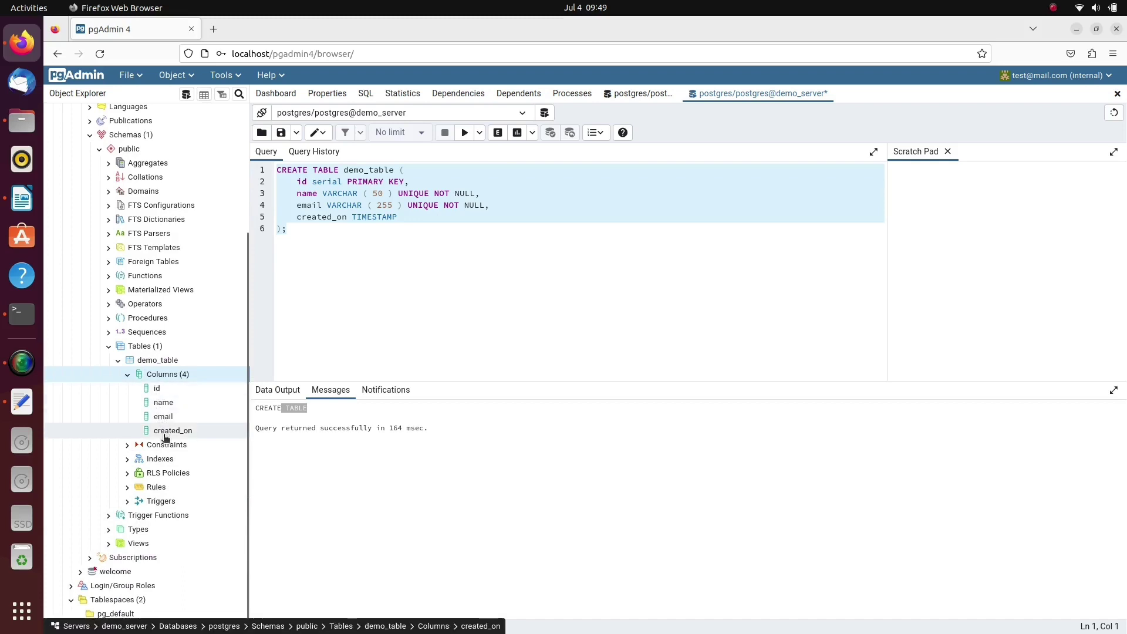
pyautogui.click(118, 361)
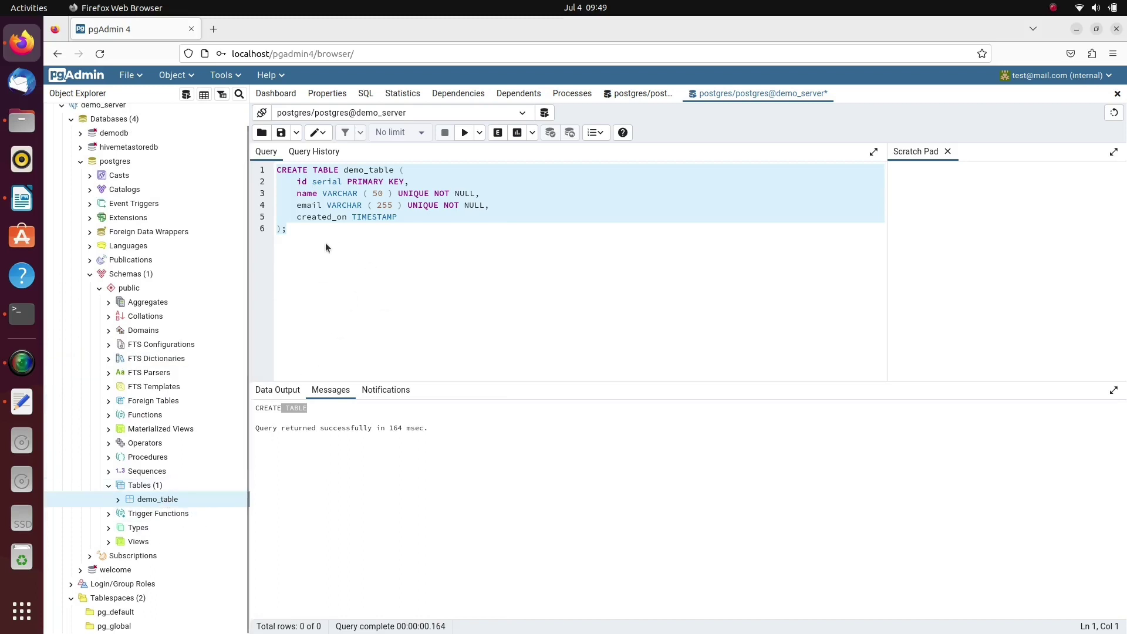
# - Start creating a new table under the public schema's Tables node and name it demo_table2
pyautogui.click(154, 487)
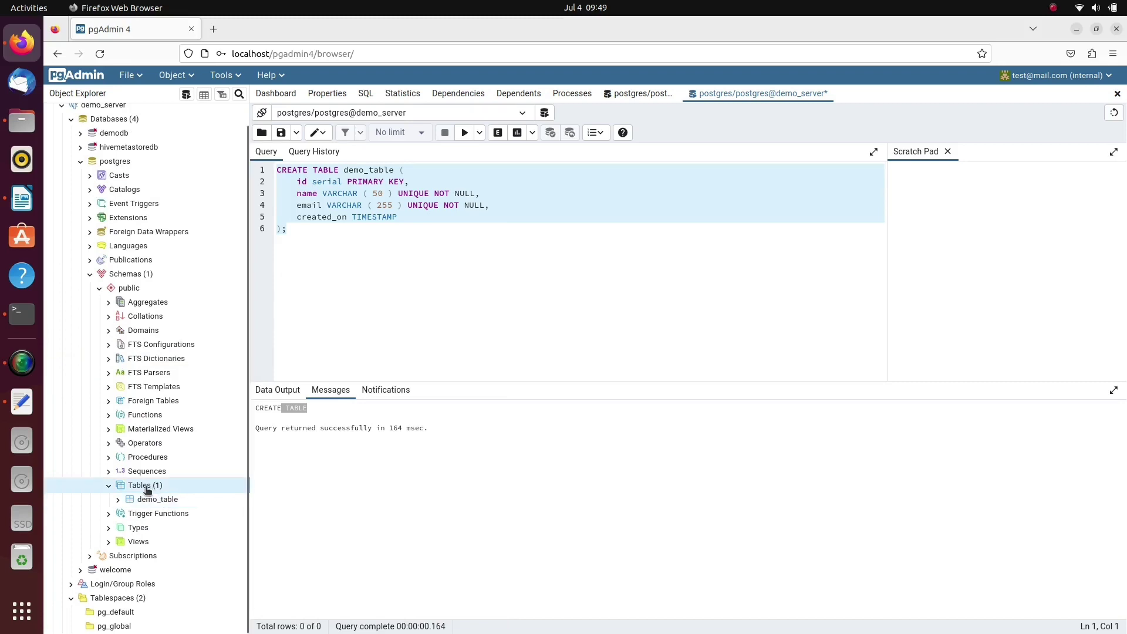
pyautogui.rightClick(152, 488)
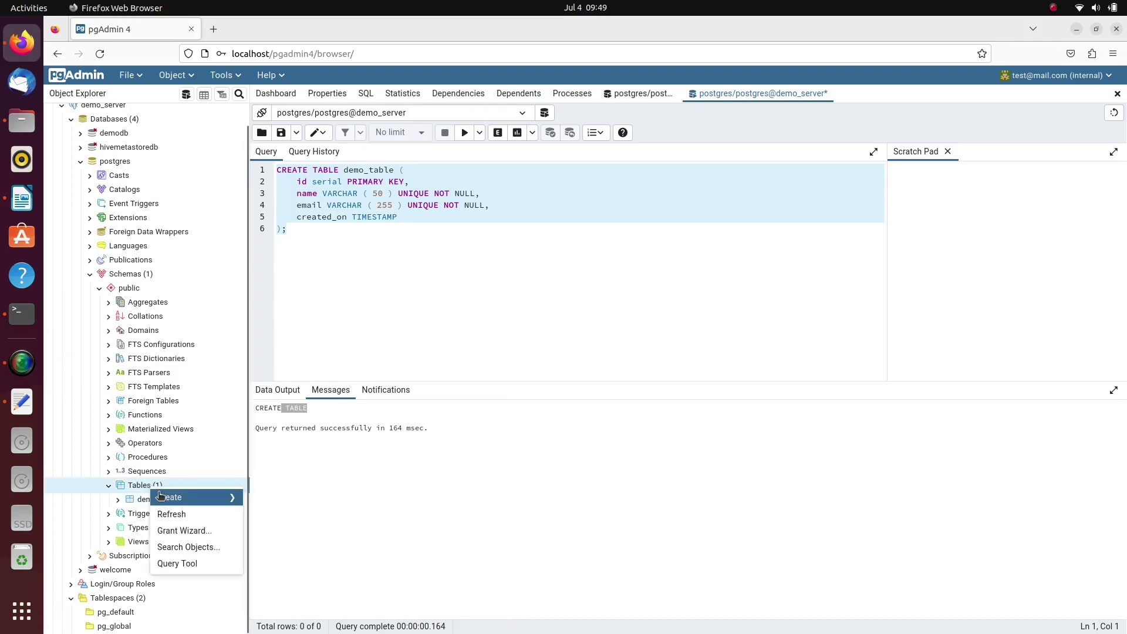
pyautogui.moveTo(185, 500)
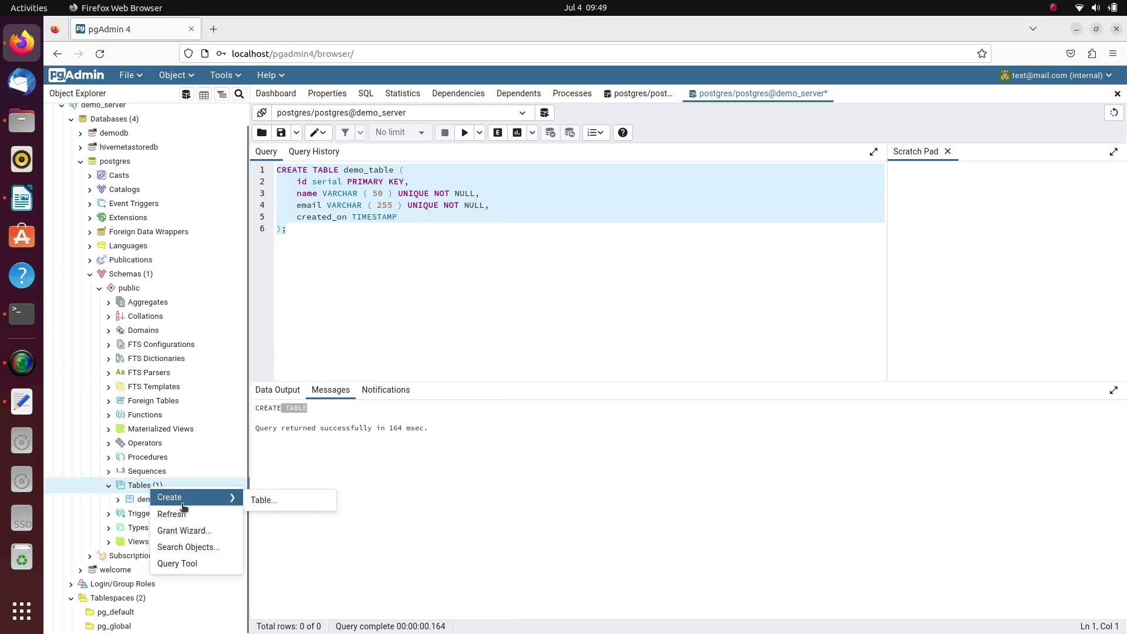
pyautogui.click(260, 501)
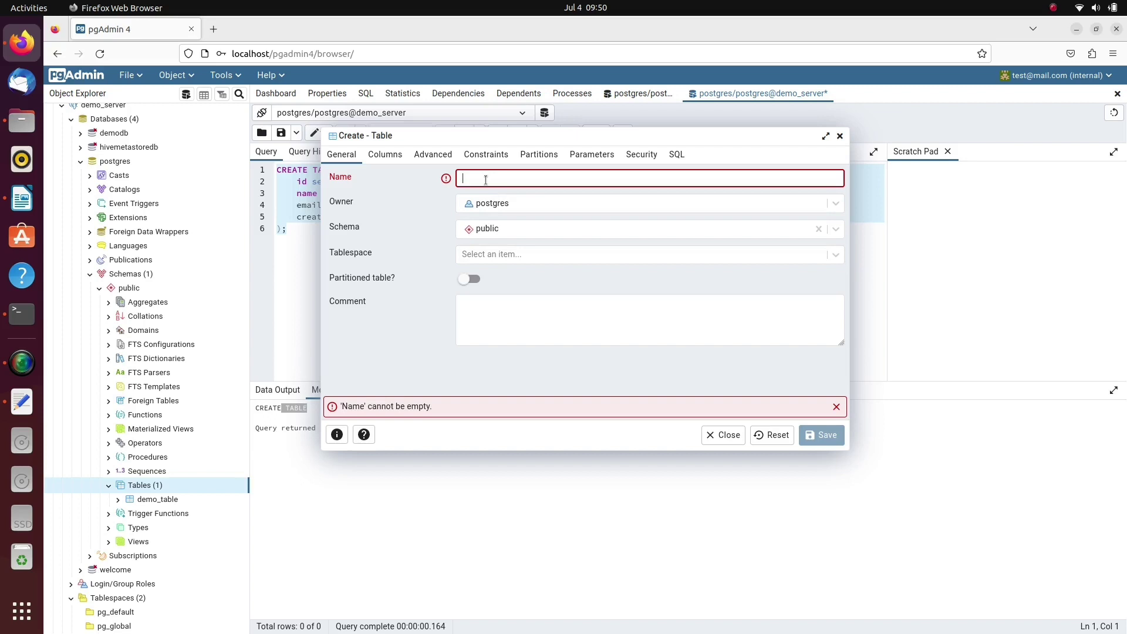
pyautogui.write('demo')
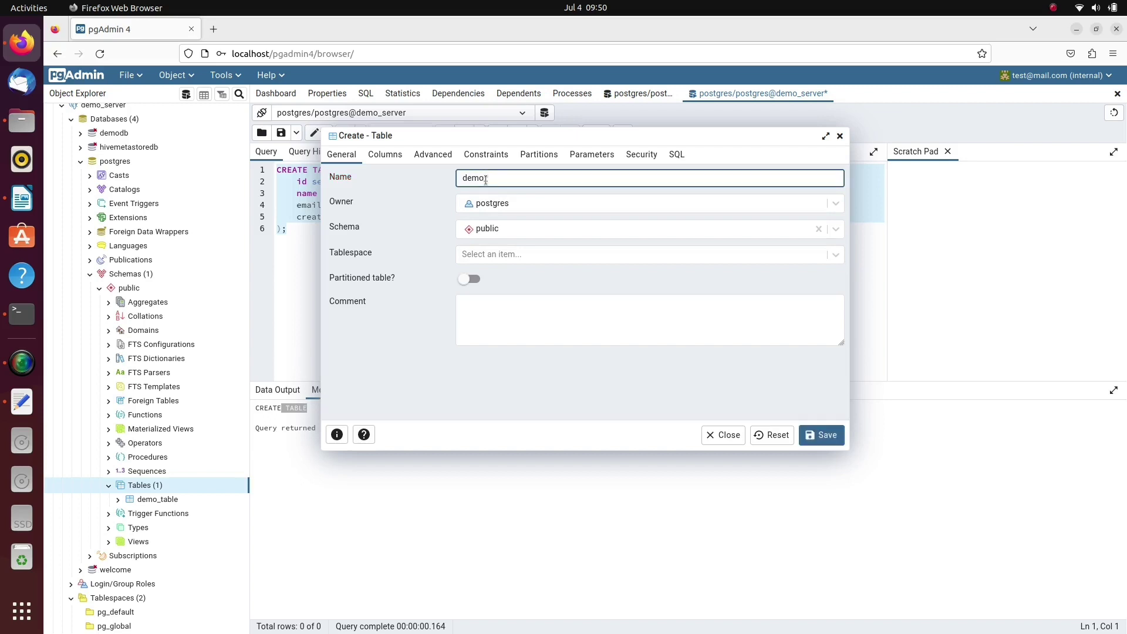
pyautogui.write('_table2')
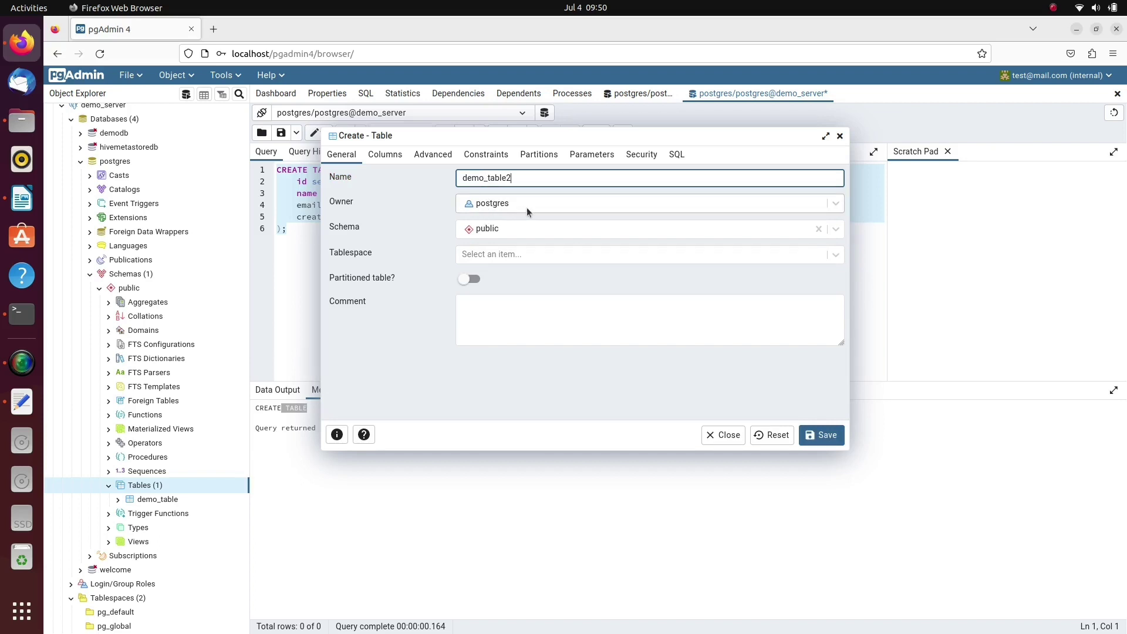
# - Look through the owner and schema choices for demo_table2
pyautogui.click(498, 209)
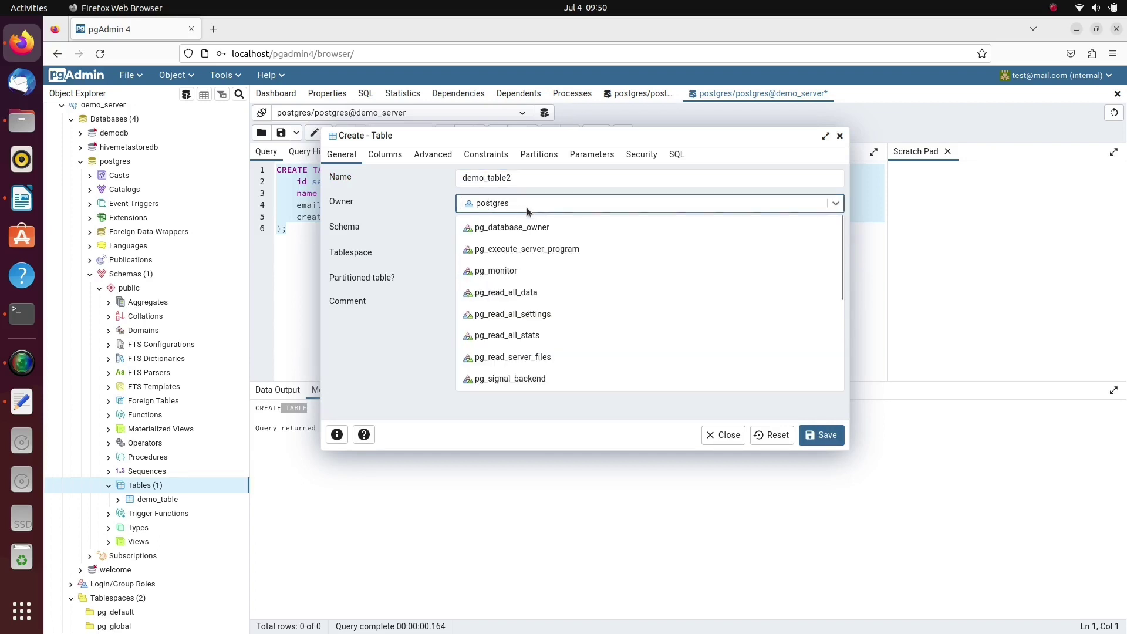
pyautogui.click(480, 209)
pyautogui.click(493, 233)
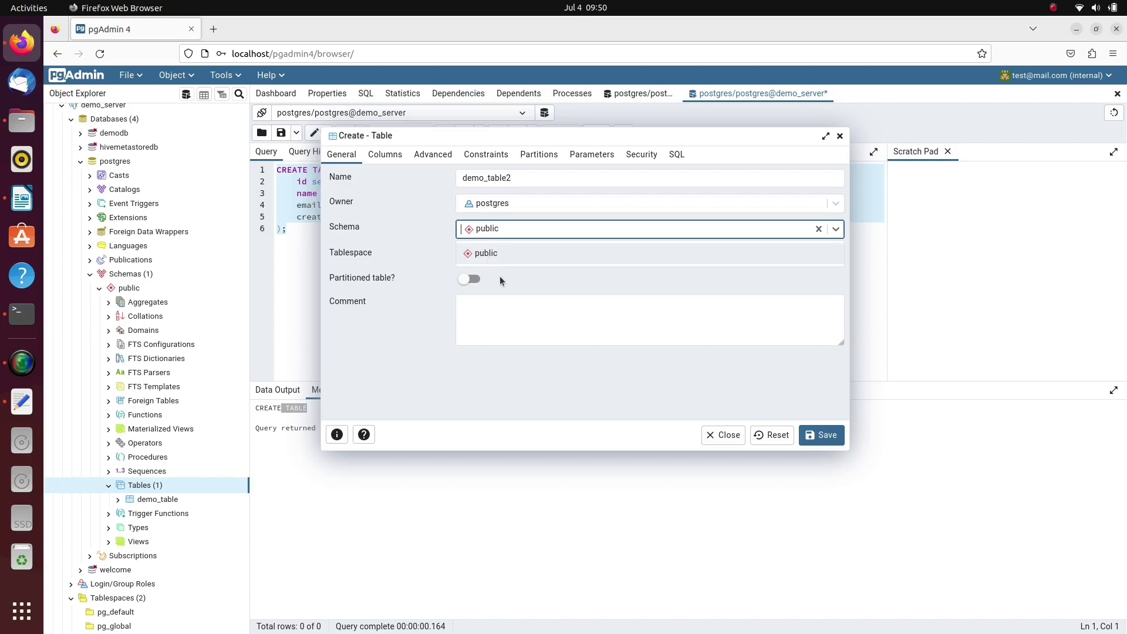
pyautogui.click(505, 227)
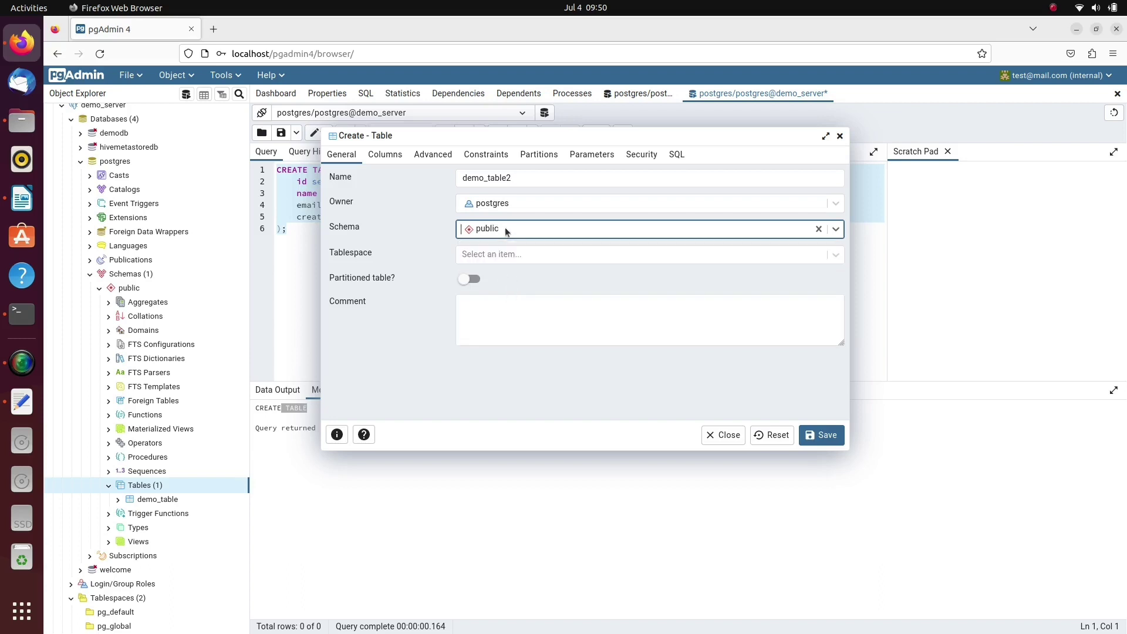
# - Set the tablespace of demo_table2 to pg_default
pyautogui.click(516, 253)
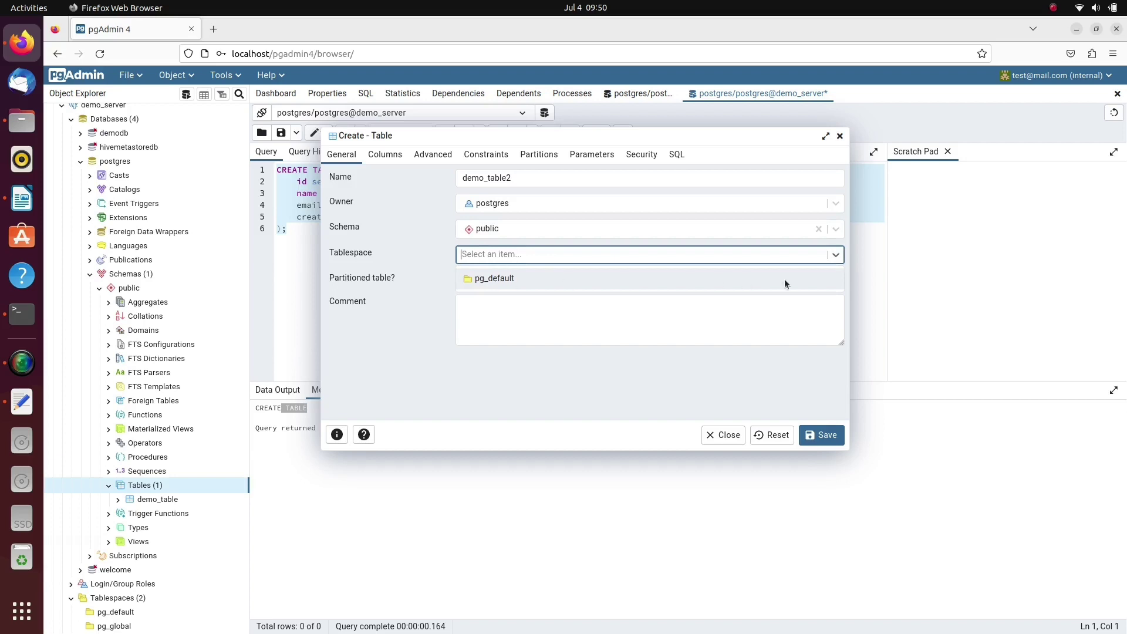
pyautogui.click(501, 301)
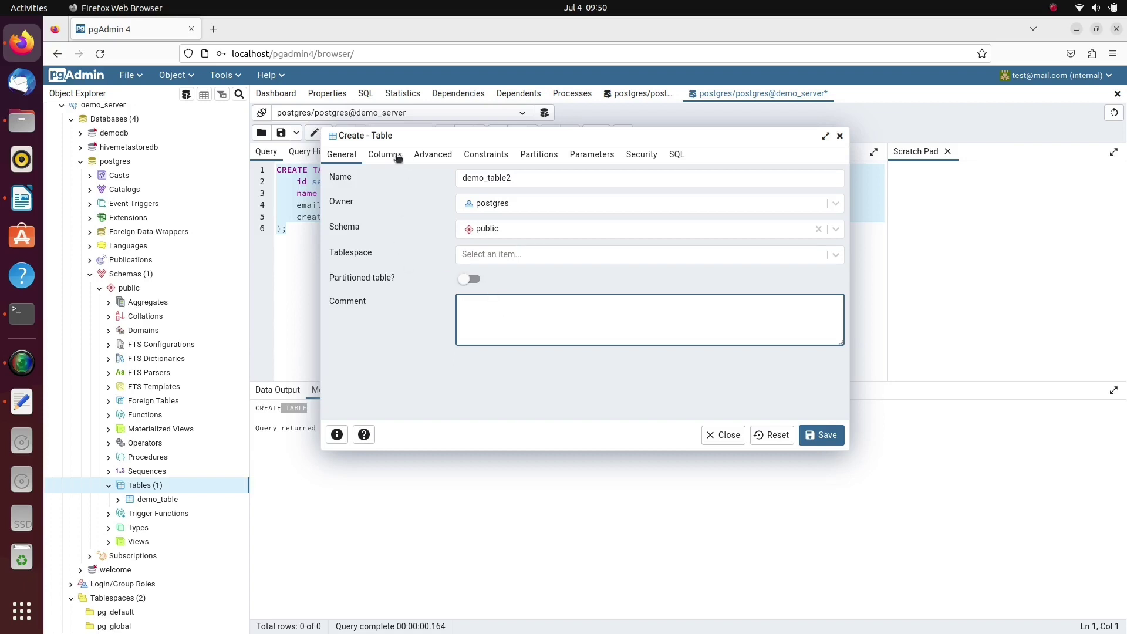
pyautogui.click(481, 254)
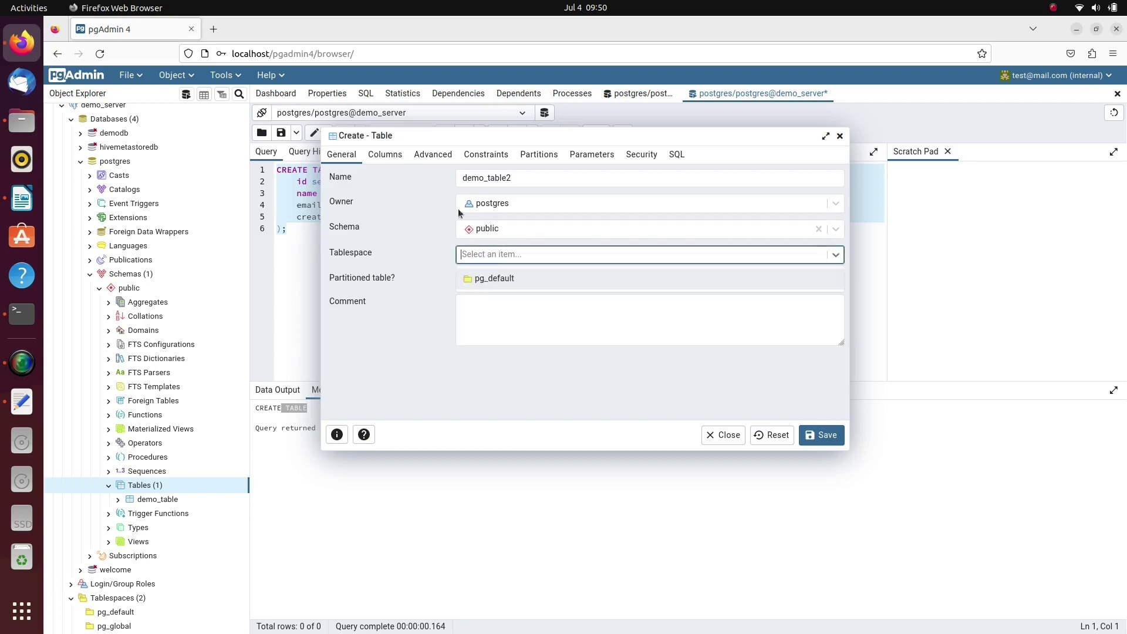
pyautogui.press('Return')
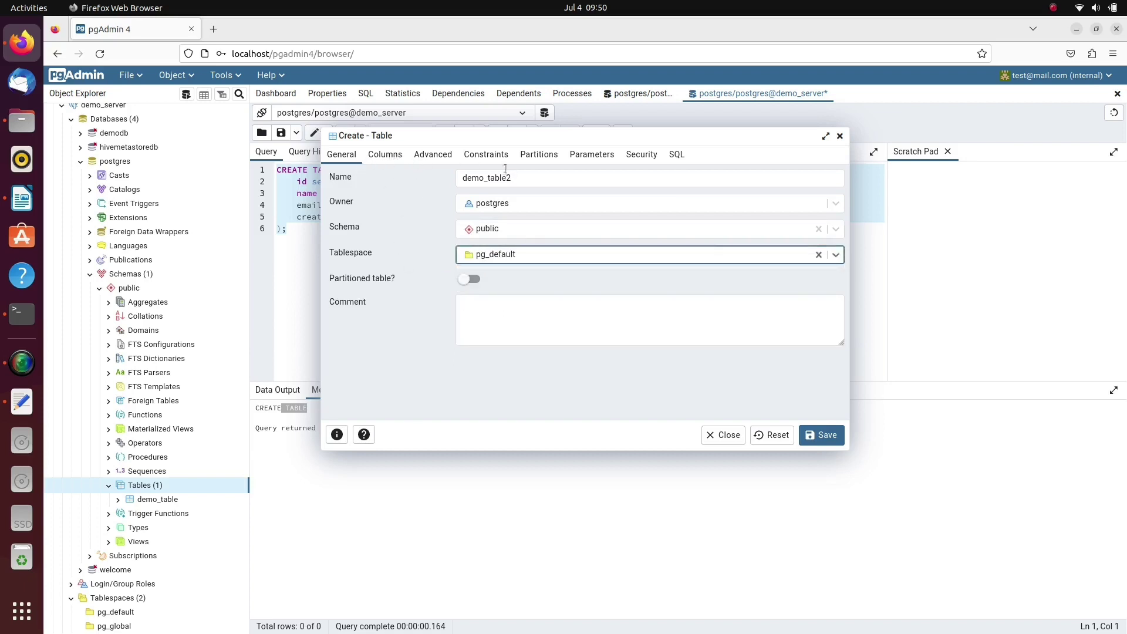
pyautogui.click(838, 256)
pyautogui.click(837, 256)
# - Check which tables the columns of demo_table2 could be inherited from, without choosing one
pyautogui.click(388, 162)
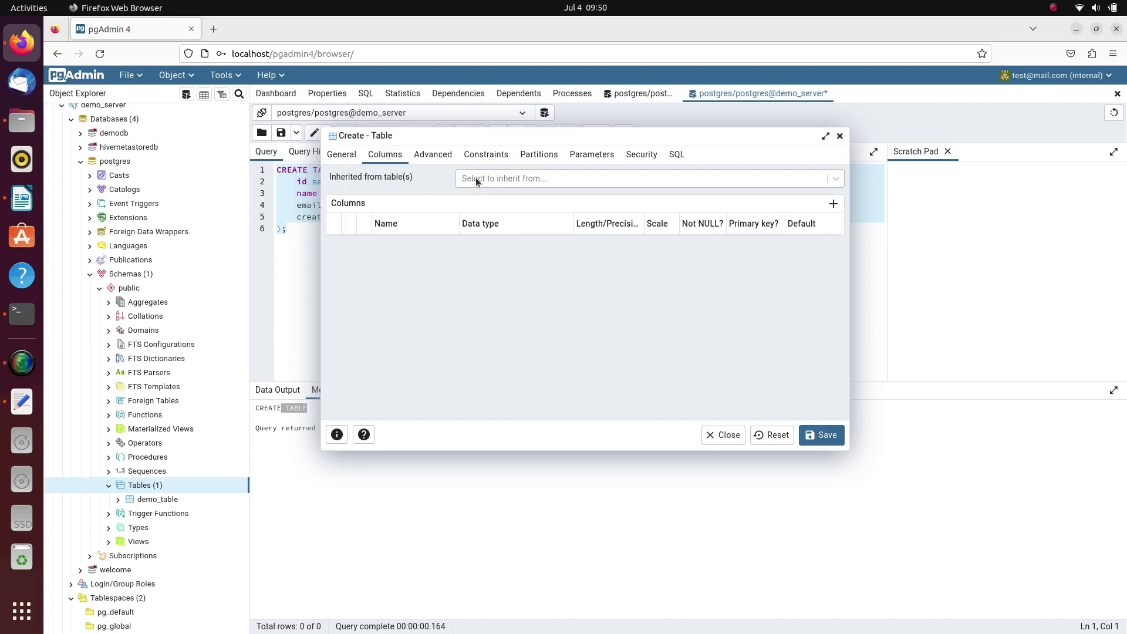
pyautogui.click(476, 182)
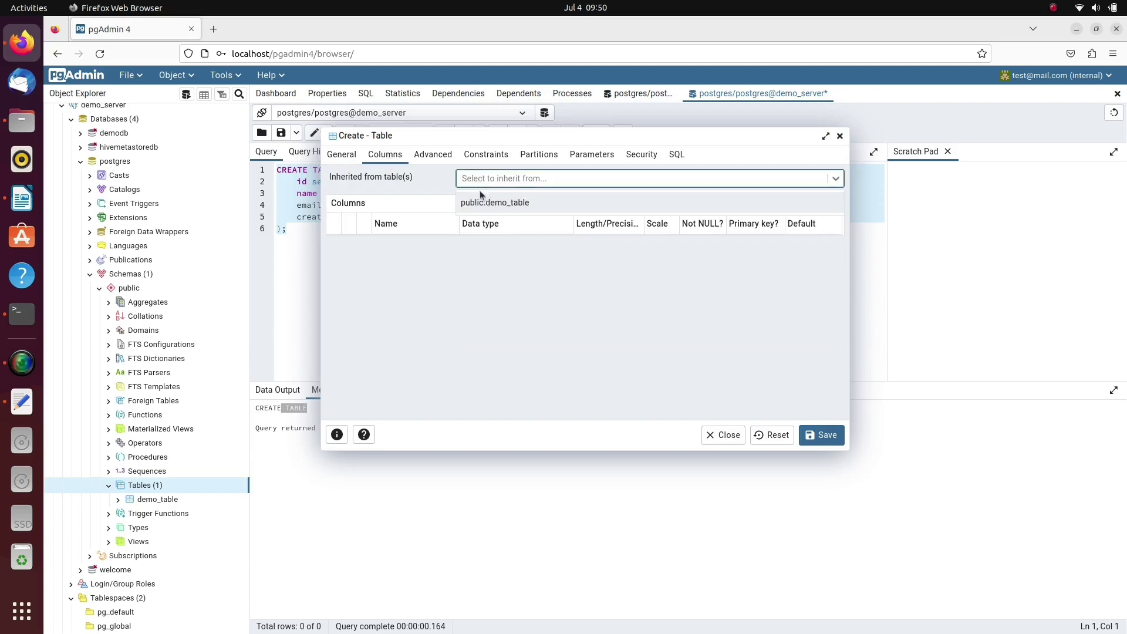
pyautogui.click(575, 275)
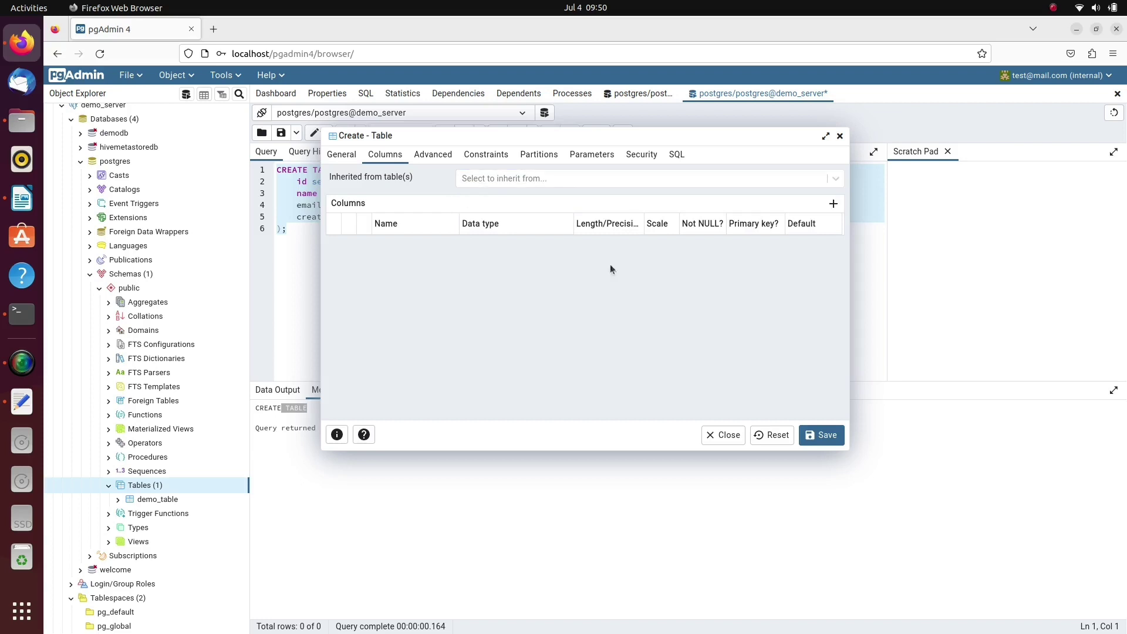
# - Add a column named id to demo_table2
pyautogui.click(833, 206)
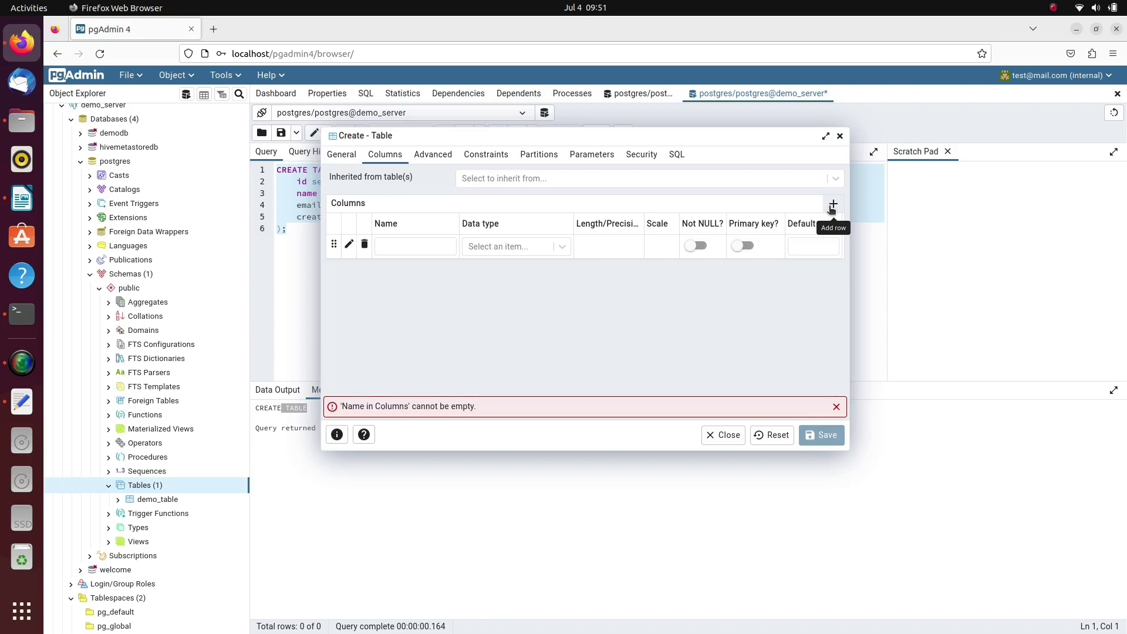
pyautogui.click(401, 247)
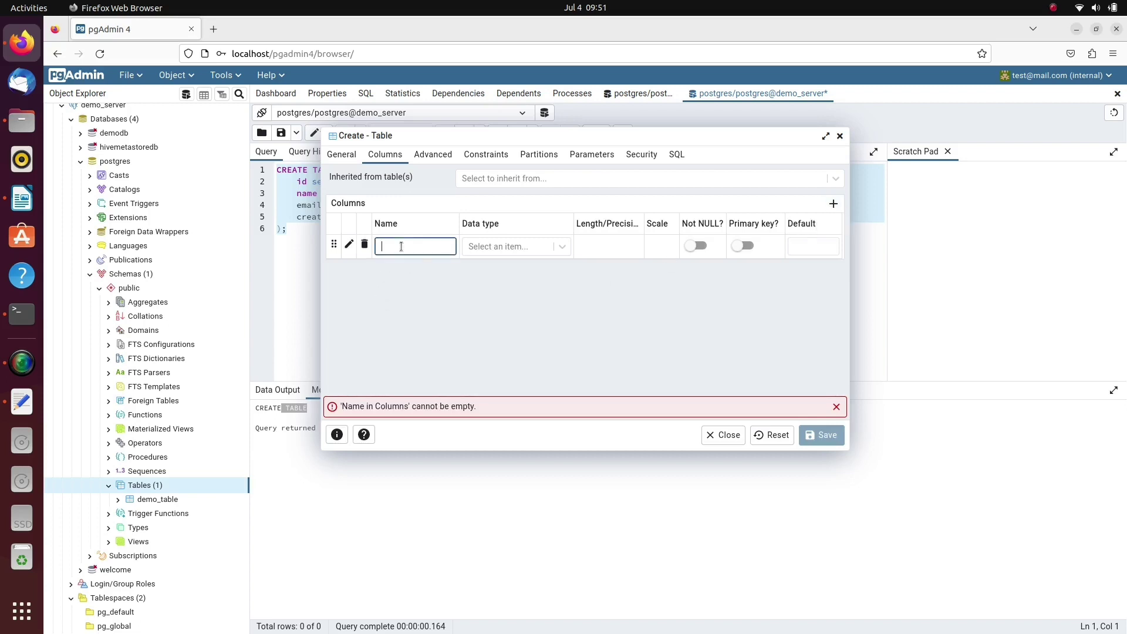
pyautogui.write('id')
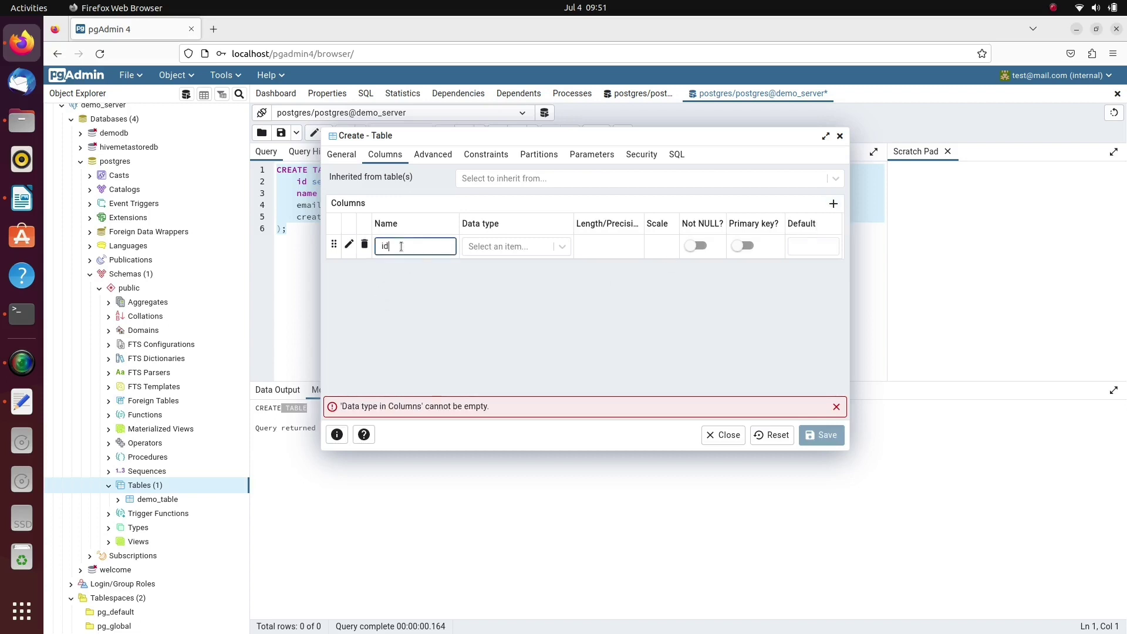
# - Set the id column's data type to integer and save the new table
pyautogui.click(490, 247)
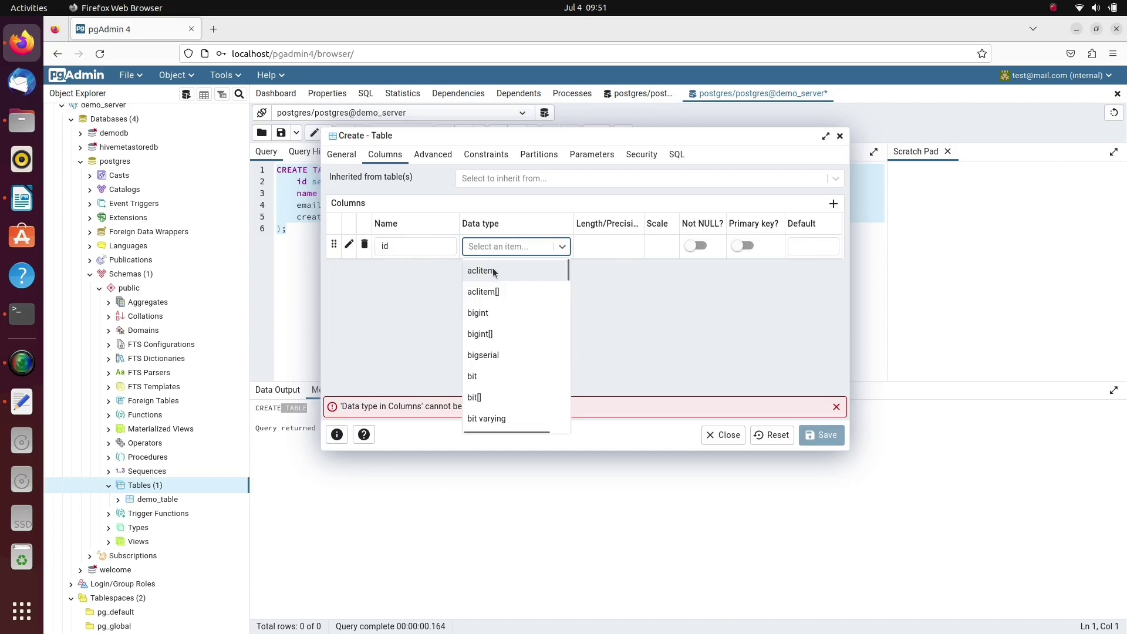
pyautogui.write('int')
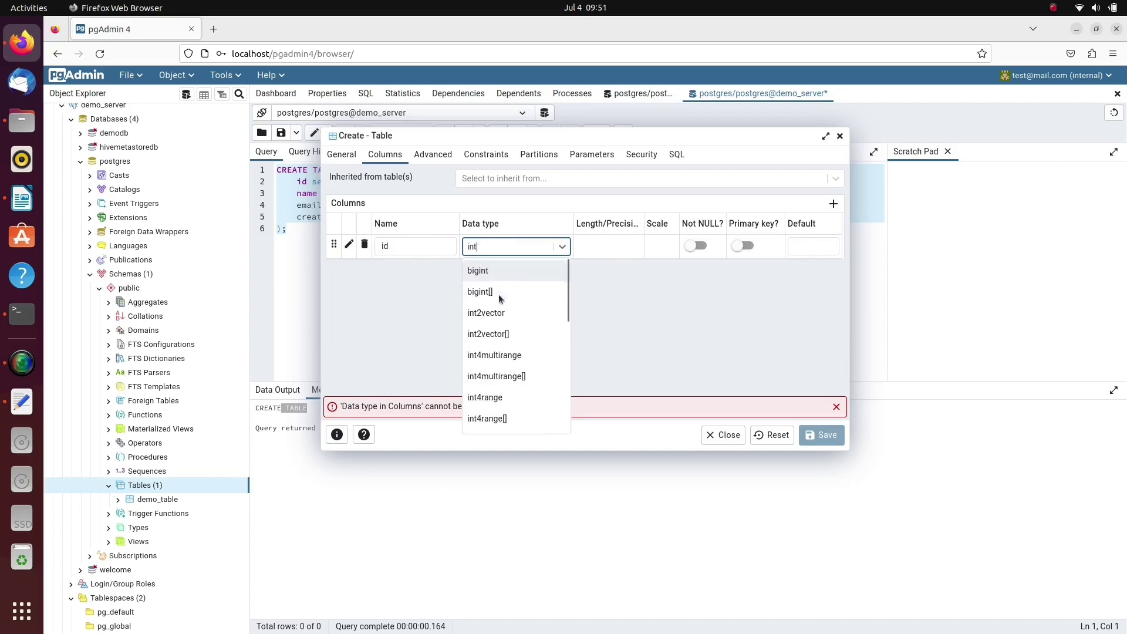
pyautogui.scroll(-5, 507, 292)
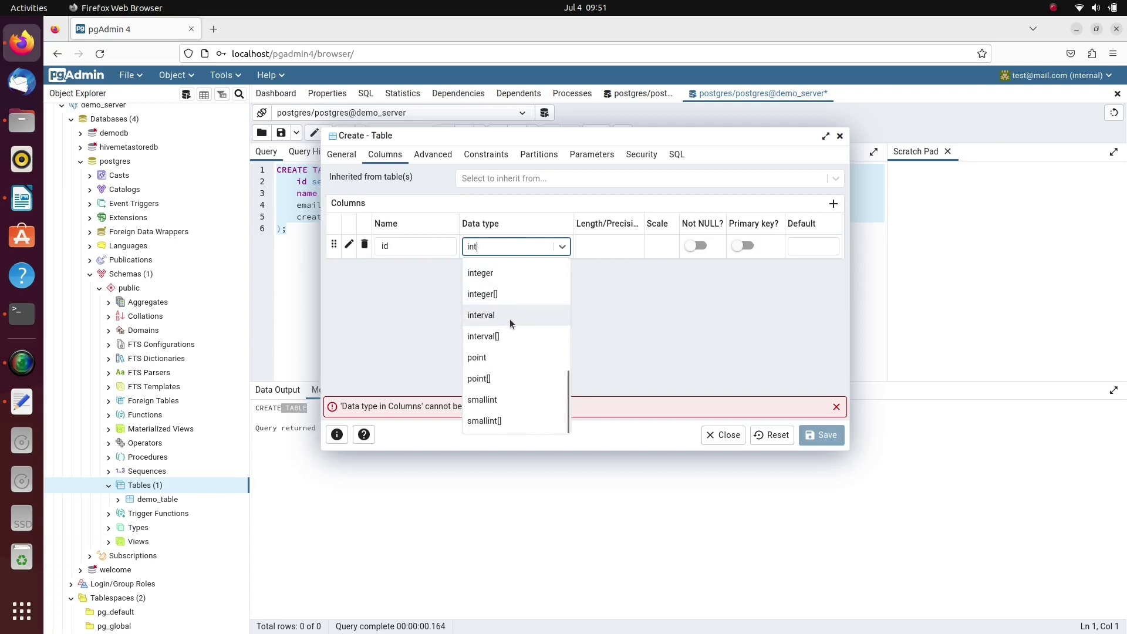
pyautogui.click(505, 274)
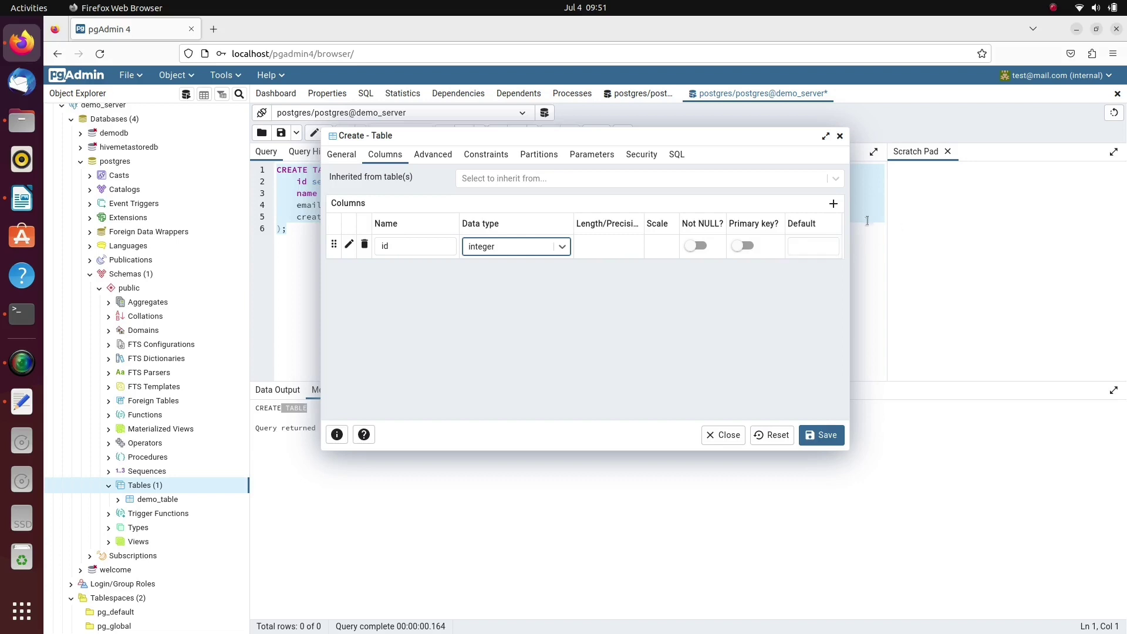
pyautogui.click(828, 438)
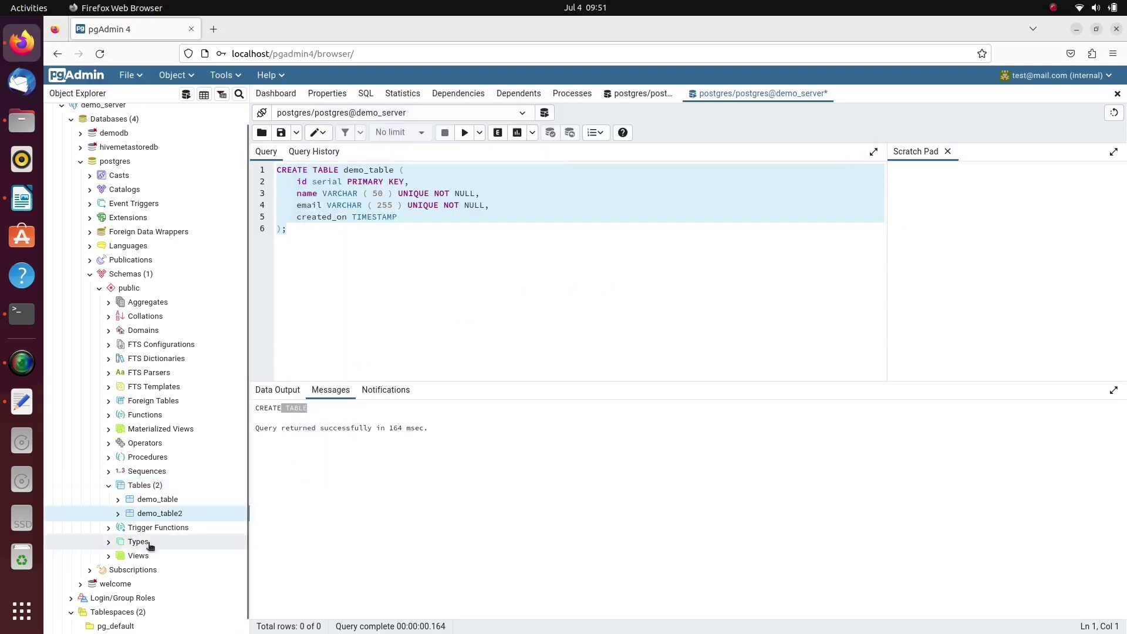
# - Expand demo_table2 and its Columns node in the Object Explorer and examine the table's columns
pyautogui.click(118, 513)
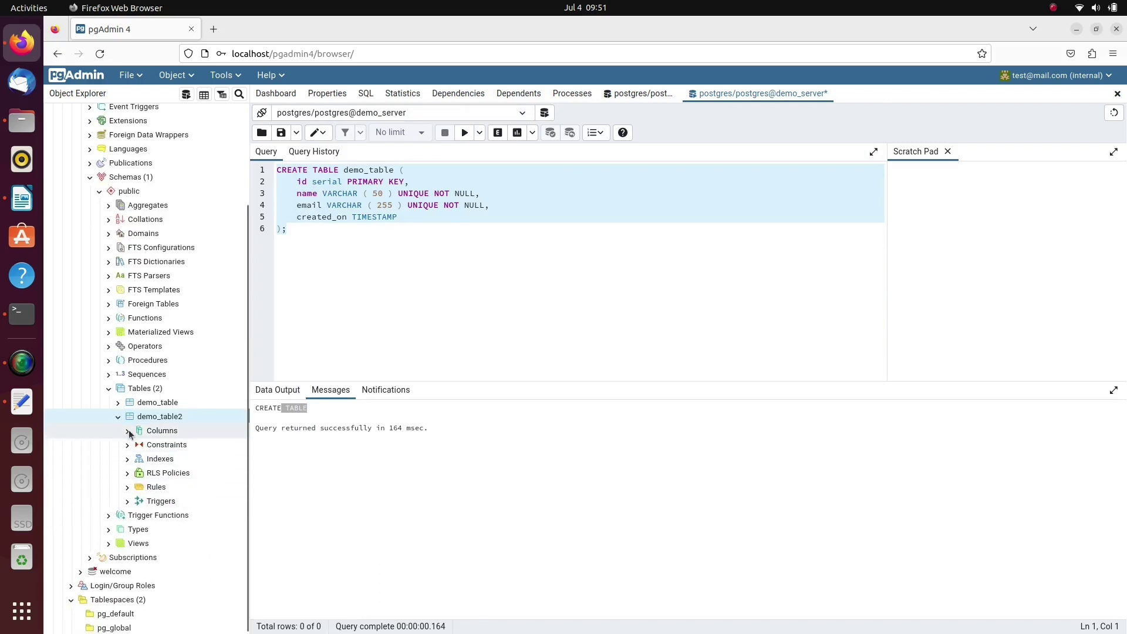
pyautogui.click(130, 432)
pyautogui.click(157, 446)
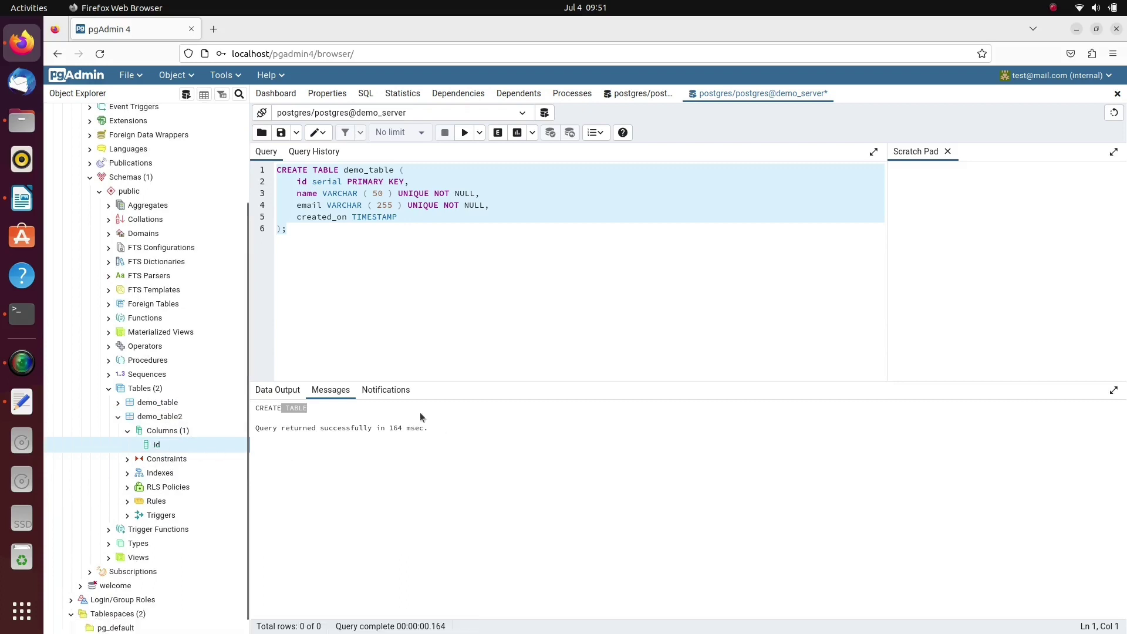
pyautogui.click(172, 432)
pyautogui.click(151, 418)
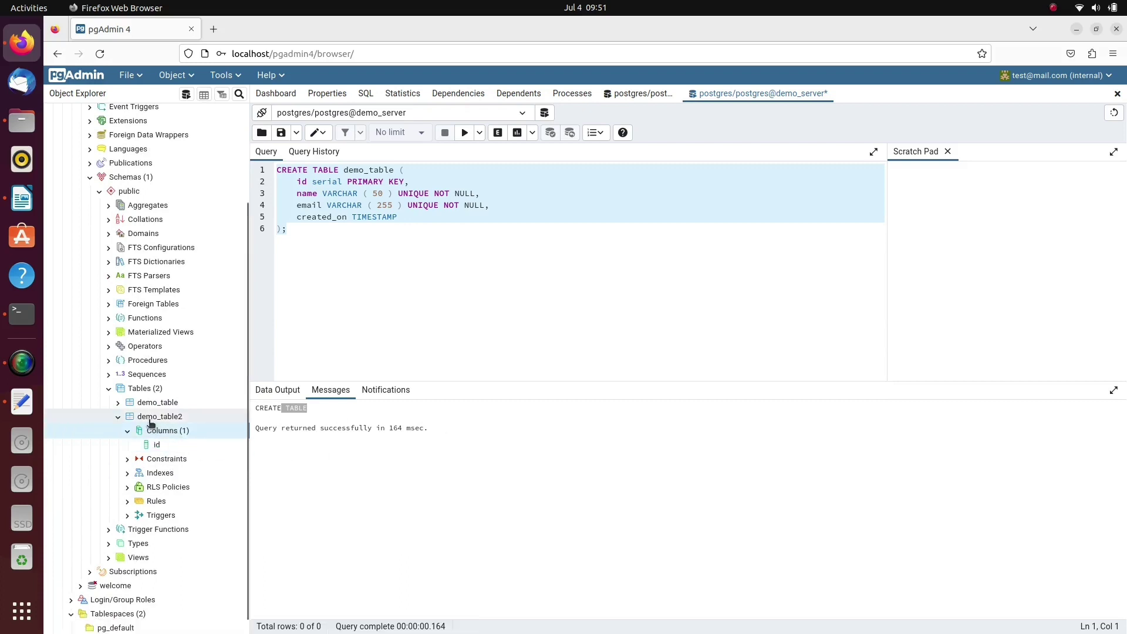
pyautogui.click(422, 302)
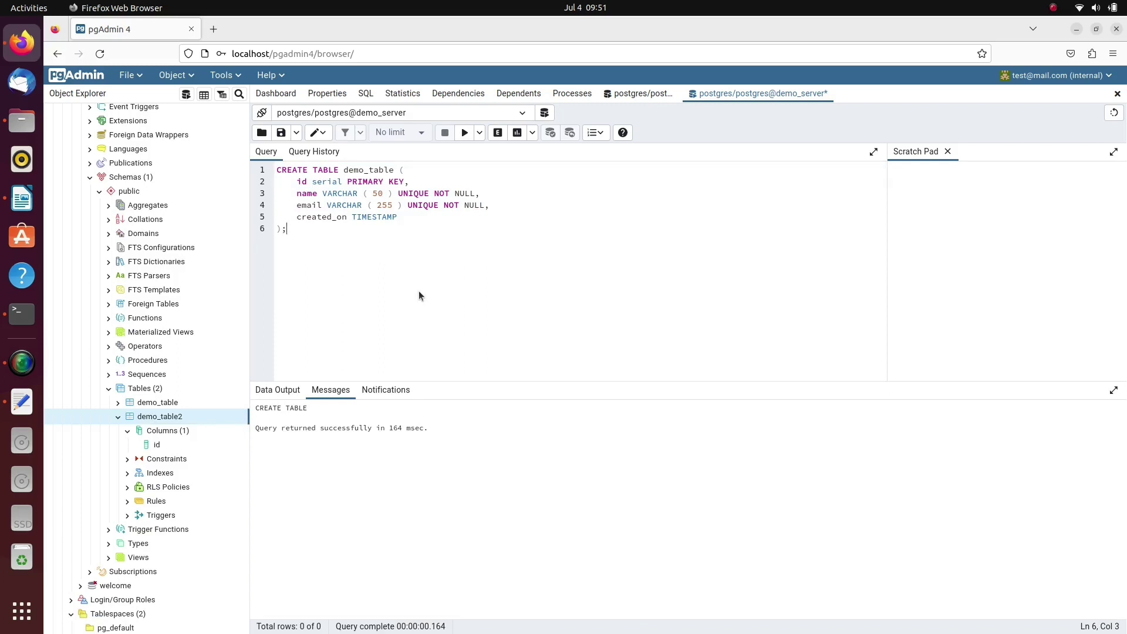
pyautogui.click(1053, 7)
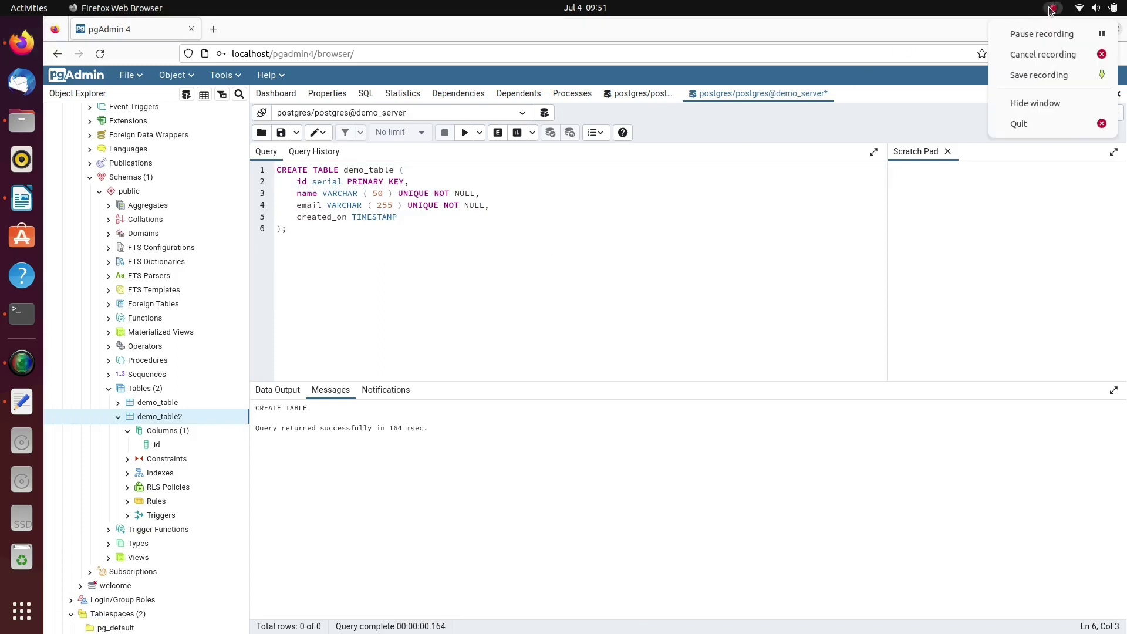